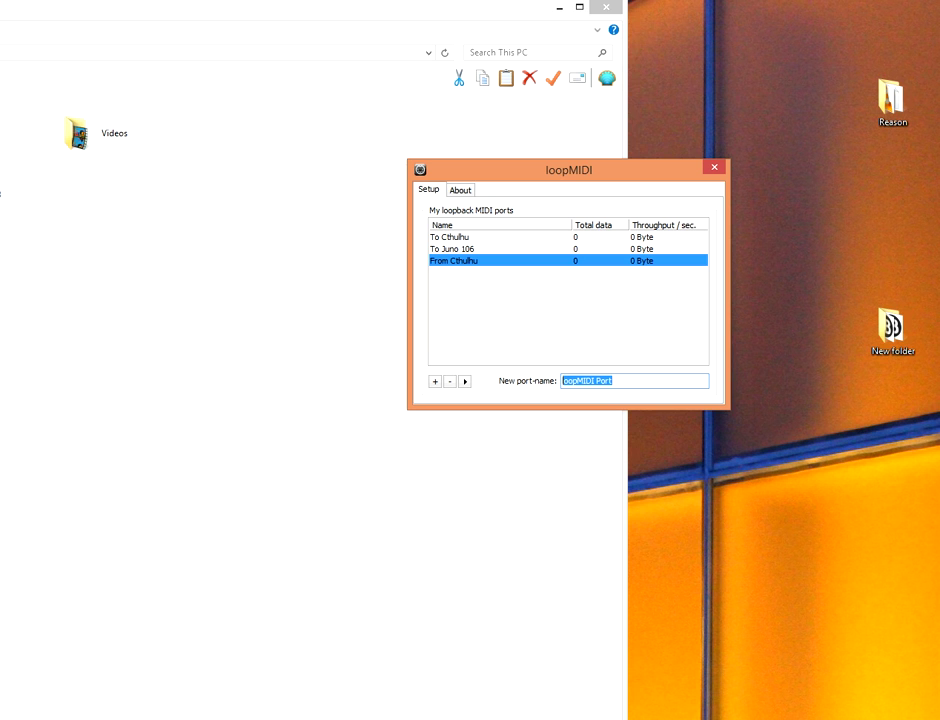
- Add a loopback MIDI port named Chordmemory in loopMIDI
text(Cho)
key(BackSpace)
text(ordmemory)
click(435, 381)
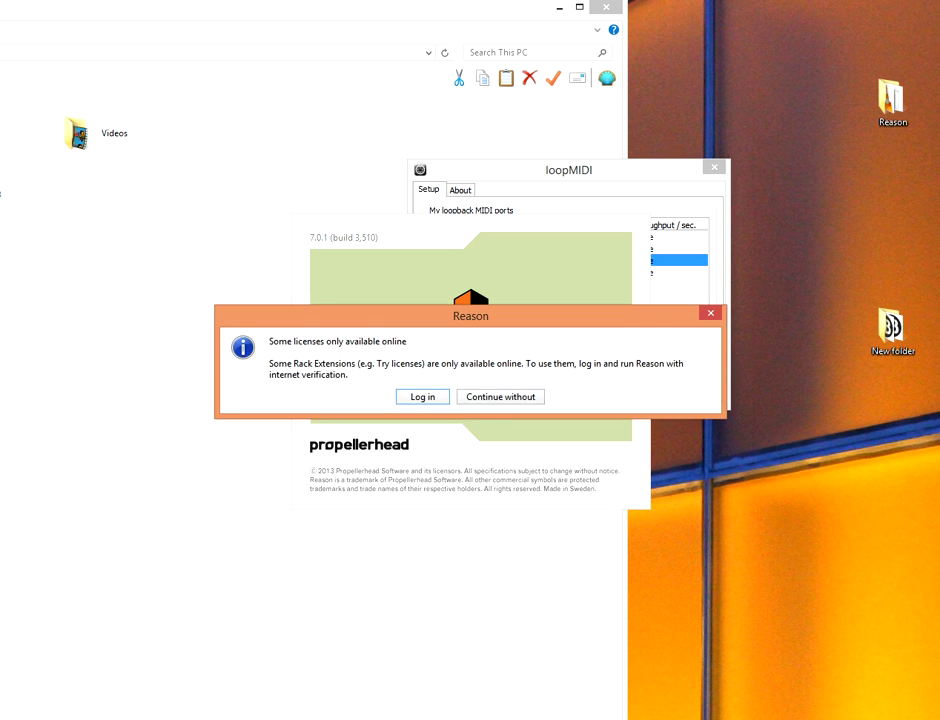
- Switch to Reason and continue its startup without logging in for the online-only licenses
key(Escape)
key(Return)
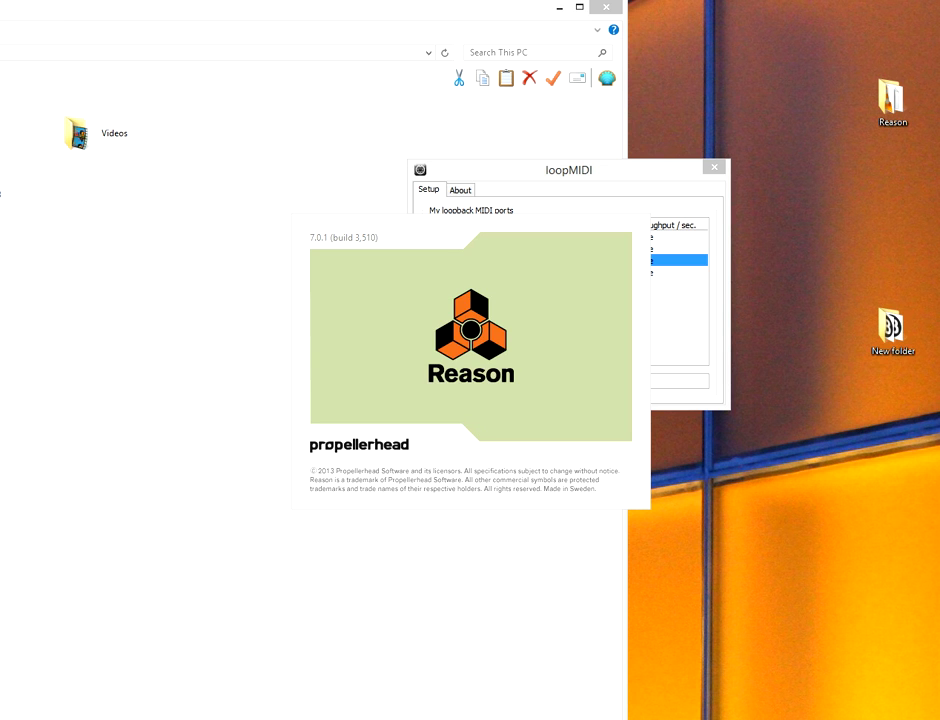
drag(569, 170, 726, 275)
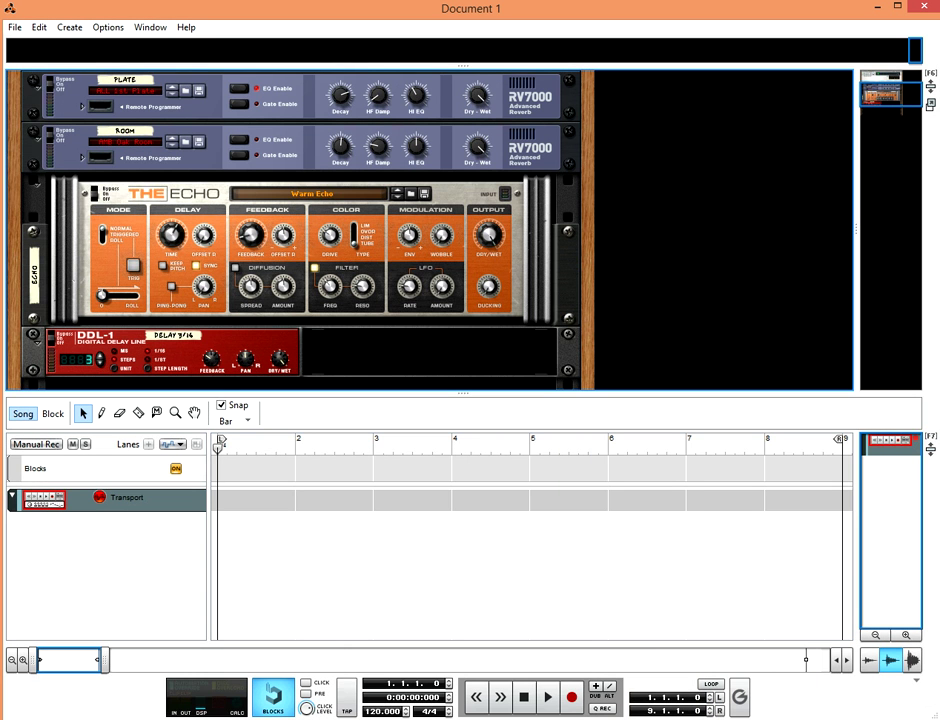
- Delete the "Chord memory" keyboard from the attached control surfaces in Reason's preferences
scroll(429, 229, down, 1)
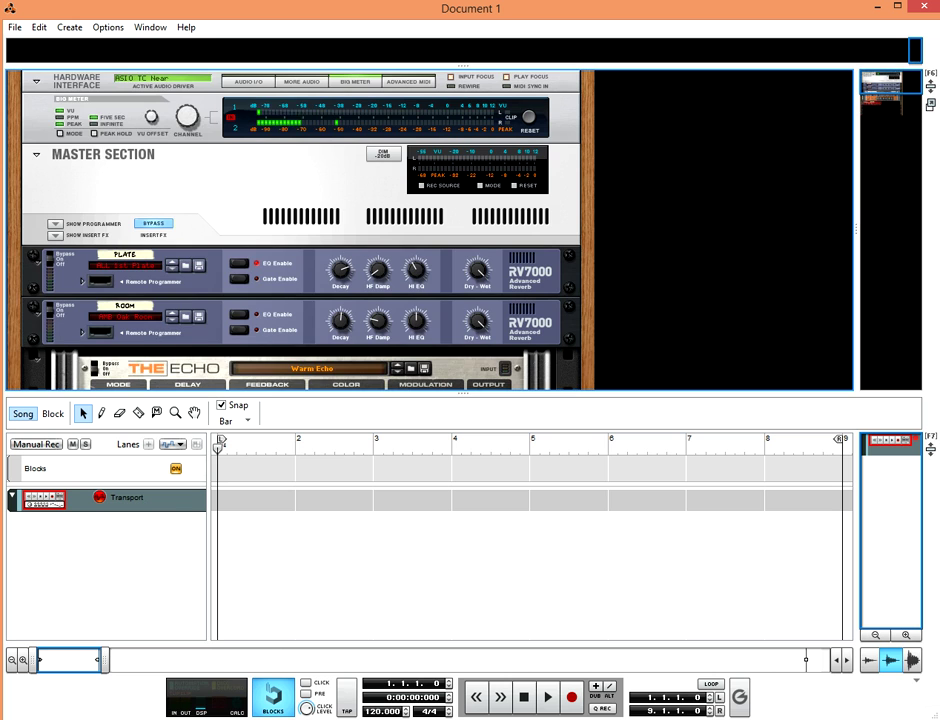
click(69, 27)
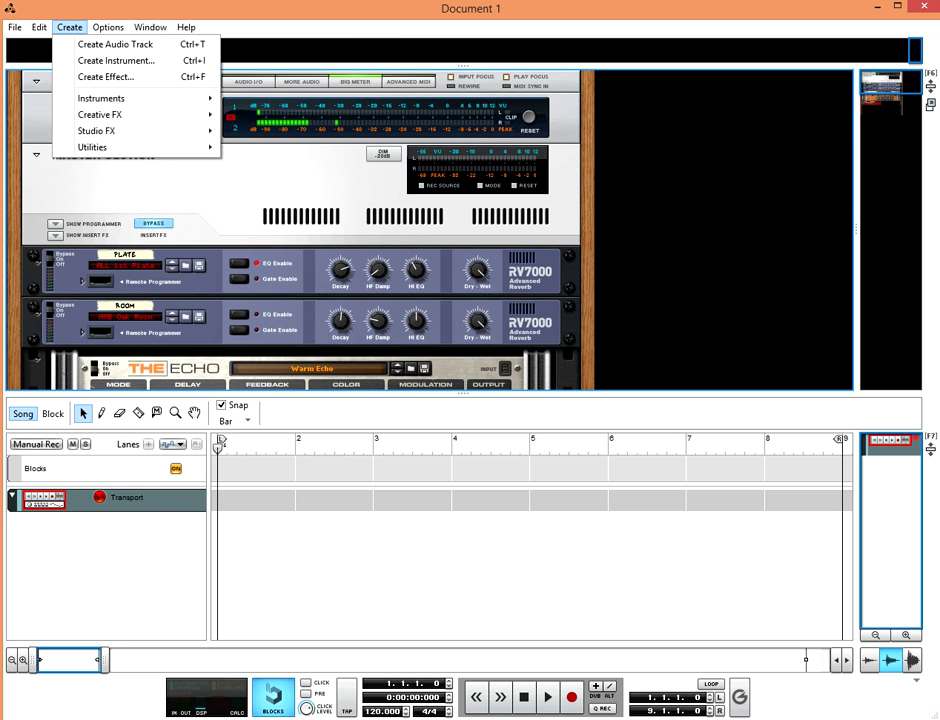
mouse_move(39, 27)
click(78, 330)
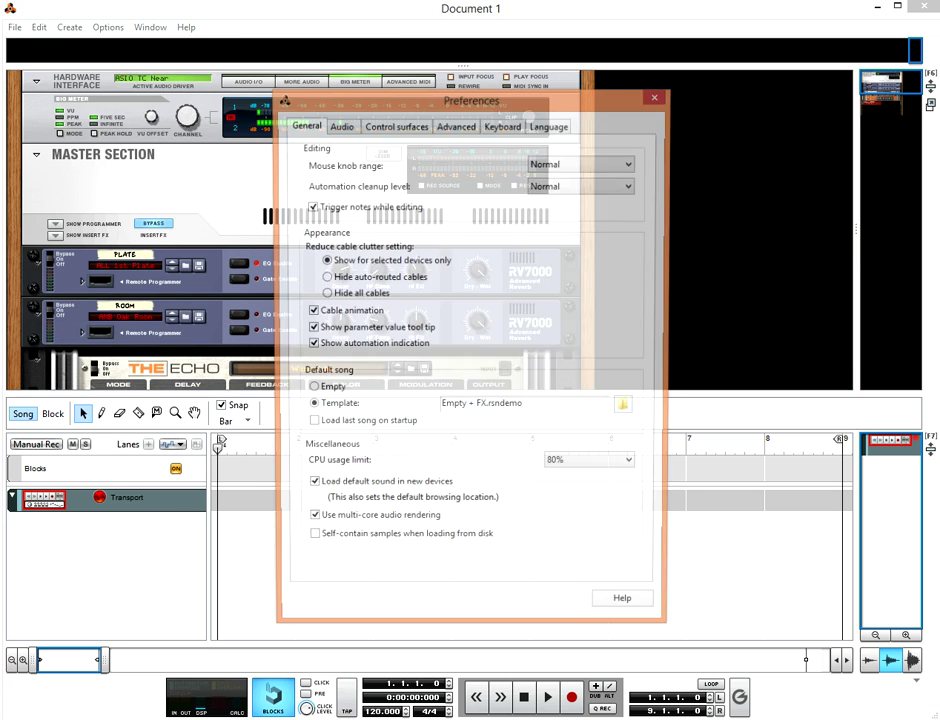
click(396, 125)
scroll(465, 283, down, 2)
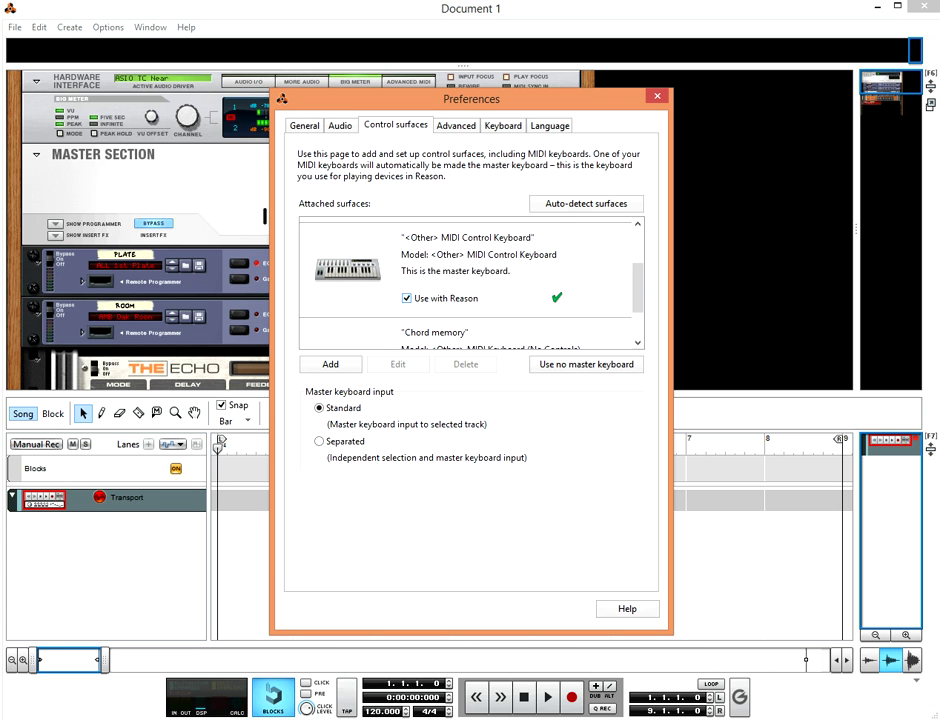
click(465, 300)
click(465, 364)
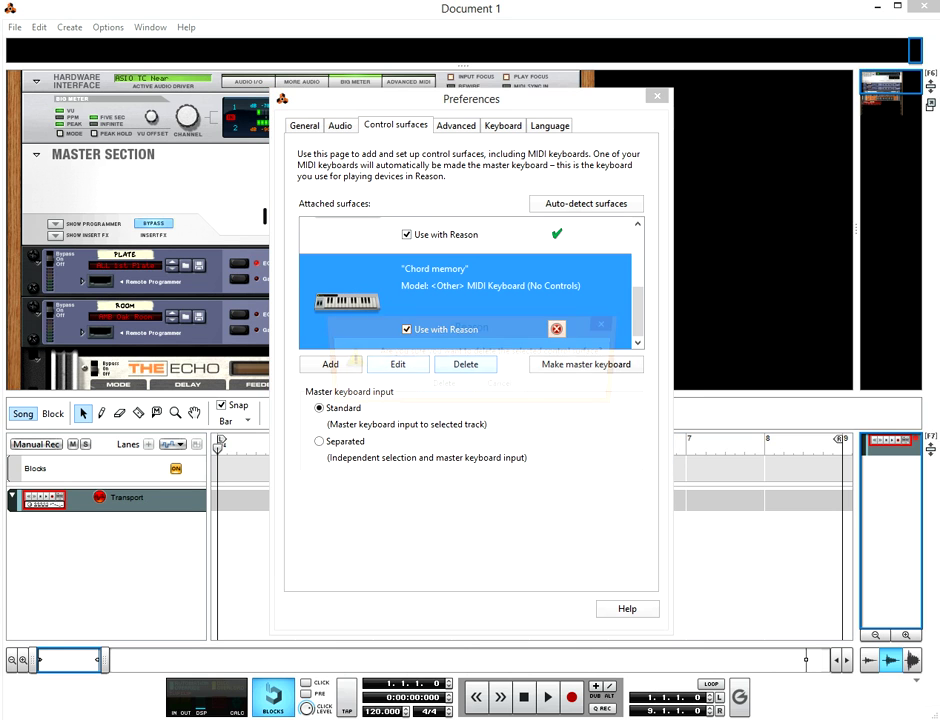
click(441, 386)
- Start adding a control surface with manufacturer <Other> and model MIDI Keyboard (No Controls)
click(330, 364)
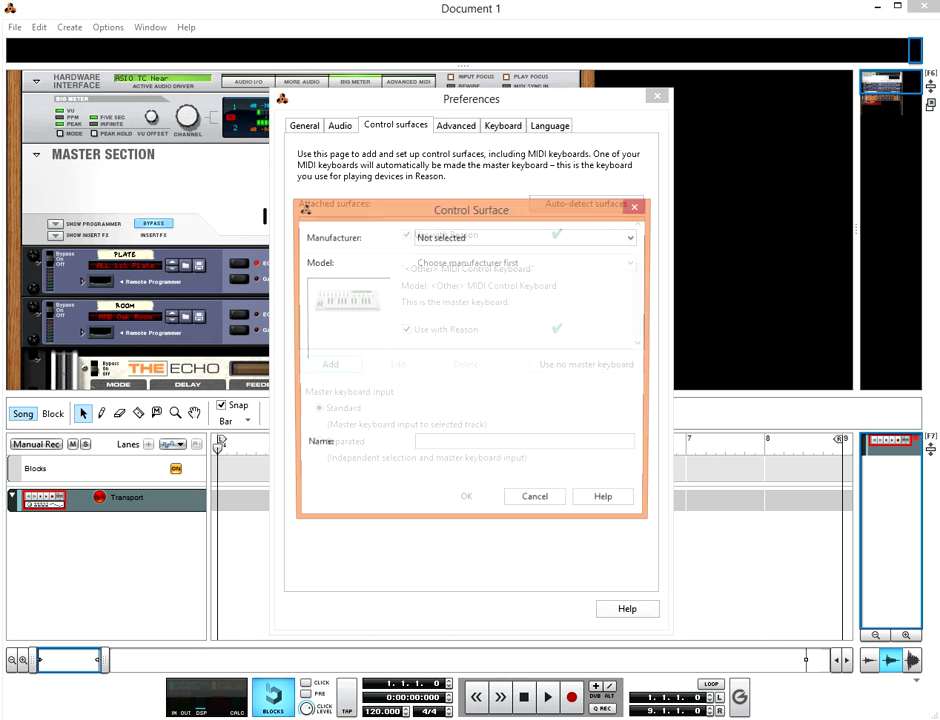
click(525, 237)
click(525, 263)
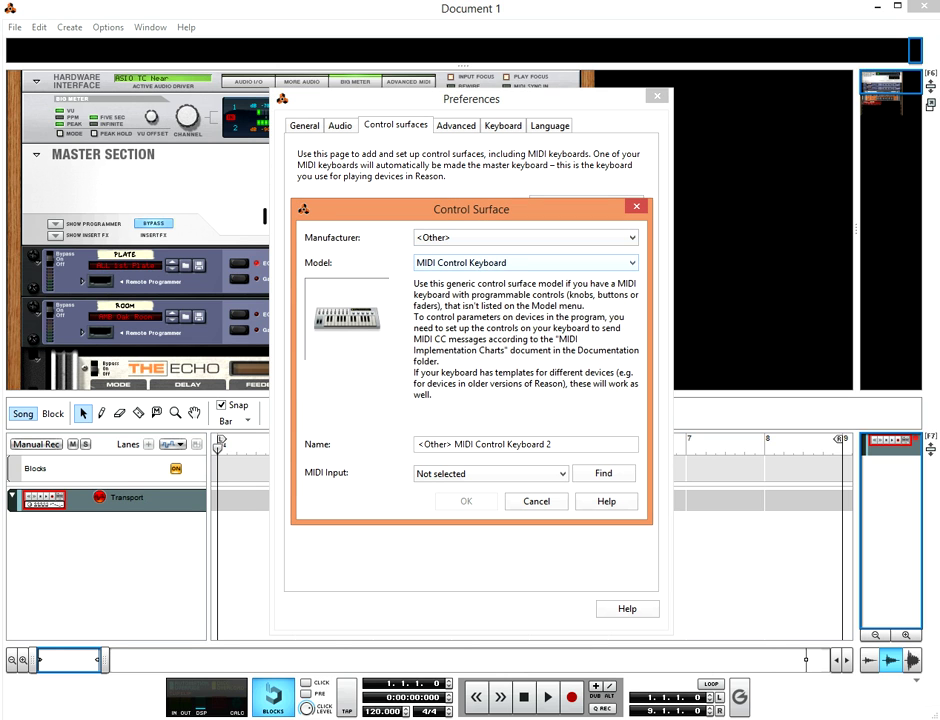
click(525, 262)
key(Return)
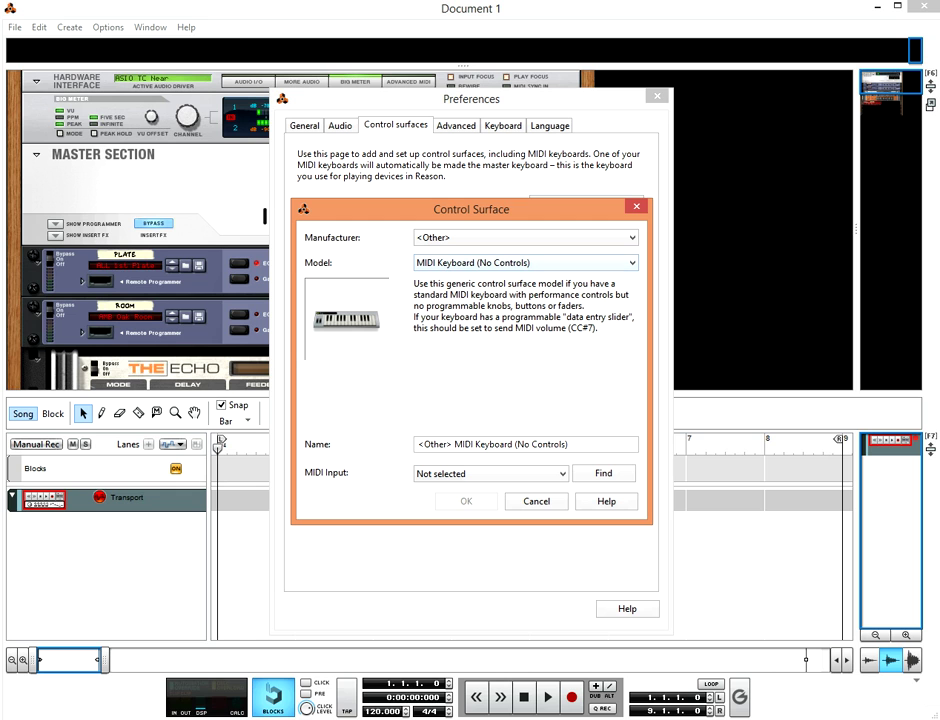
- Set the surface's MIDI input to Chordmemory, name it Chordmemory, and close the preferences after adding it
click(490, 473)
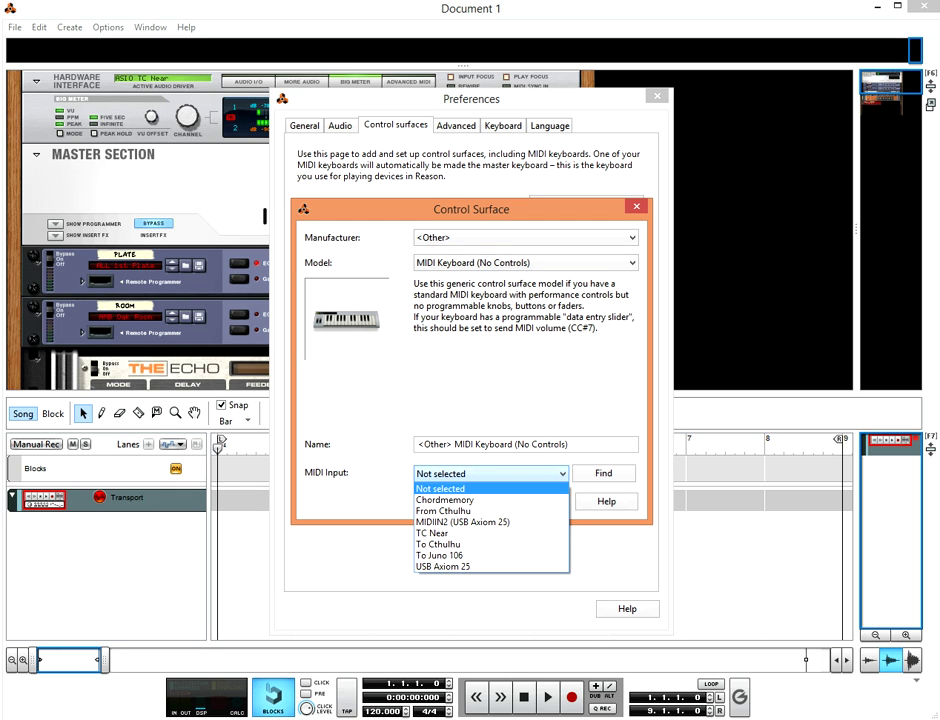
key(Down)
key(Return)
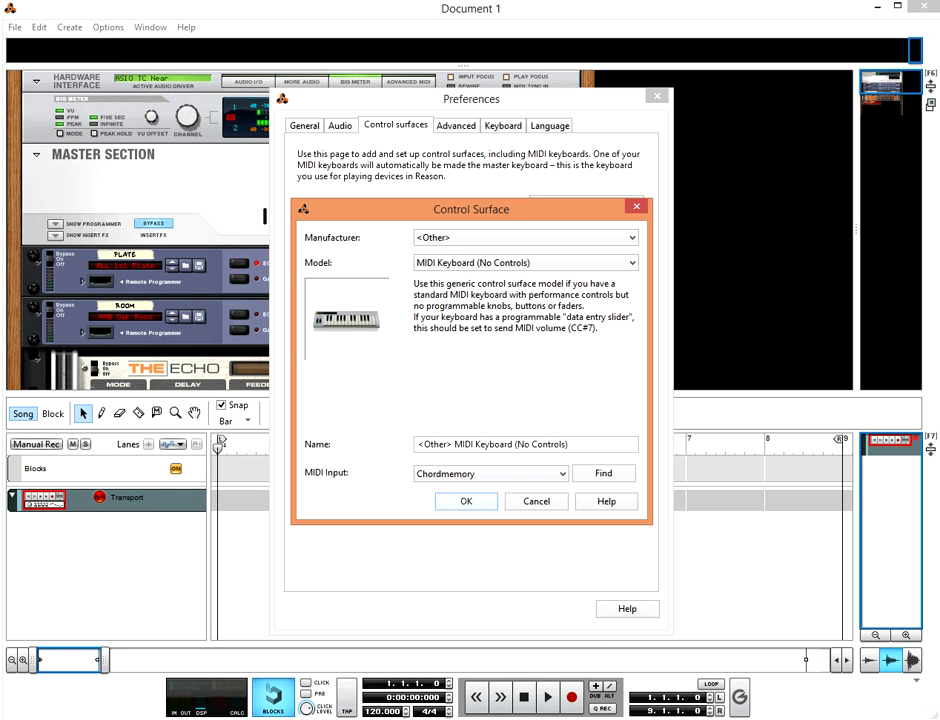
key(shift+Tab)
text(Chordm)
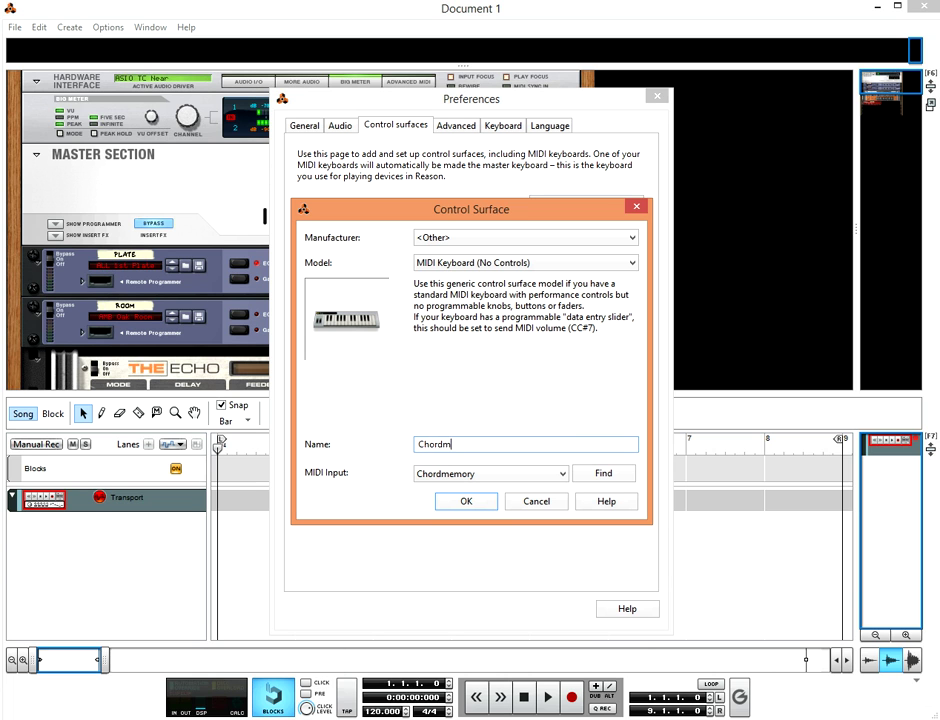
text(emory)
key(Return)
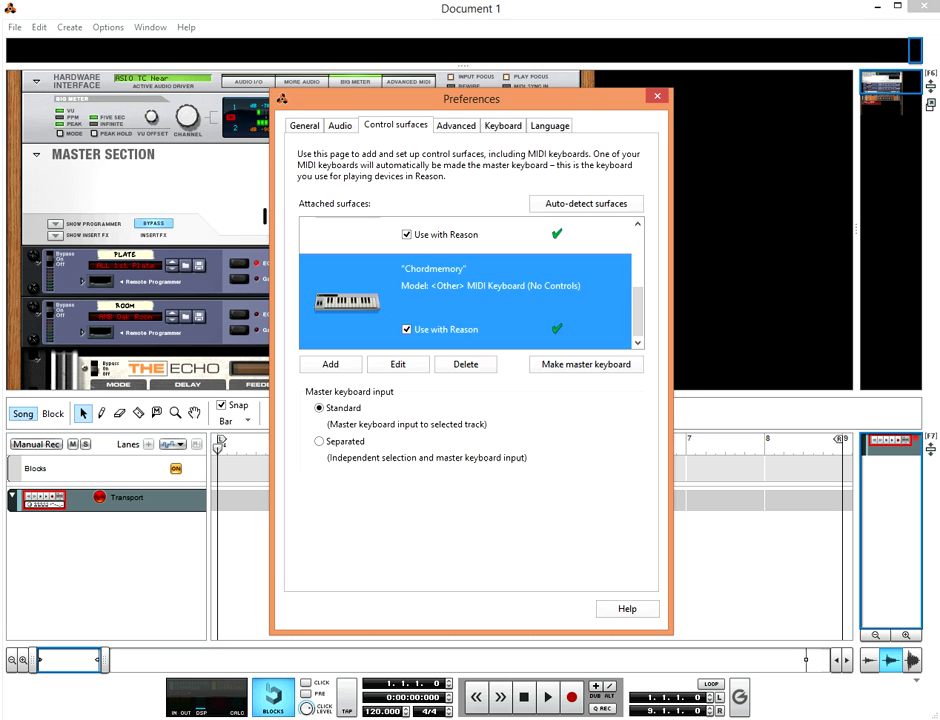
key(Escape)
- Create a Combinator in a new rack column
right_click(631, 212)
mouse_move(700, 342)
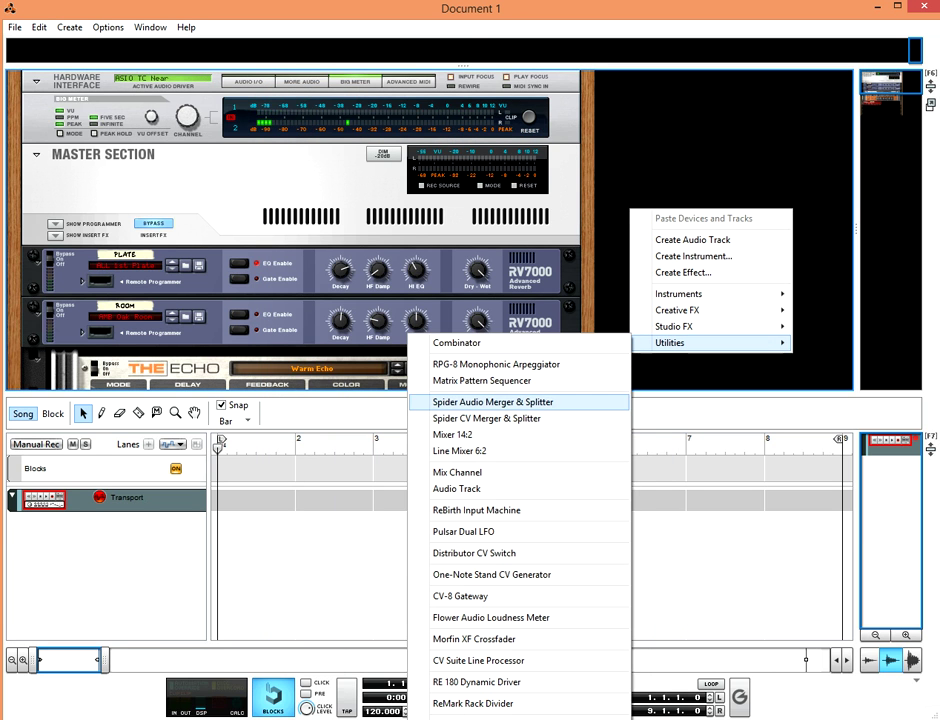
click(460, 342)
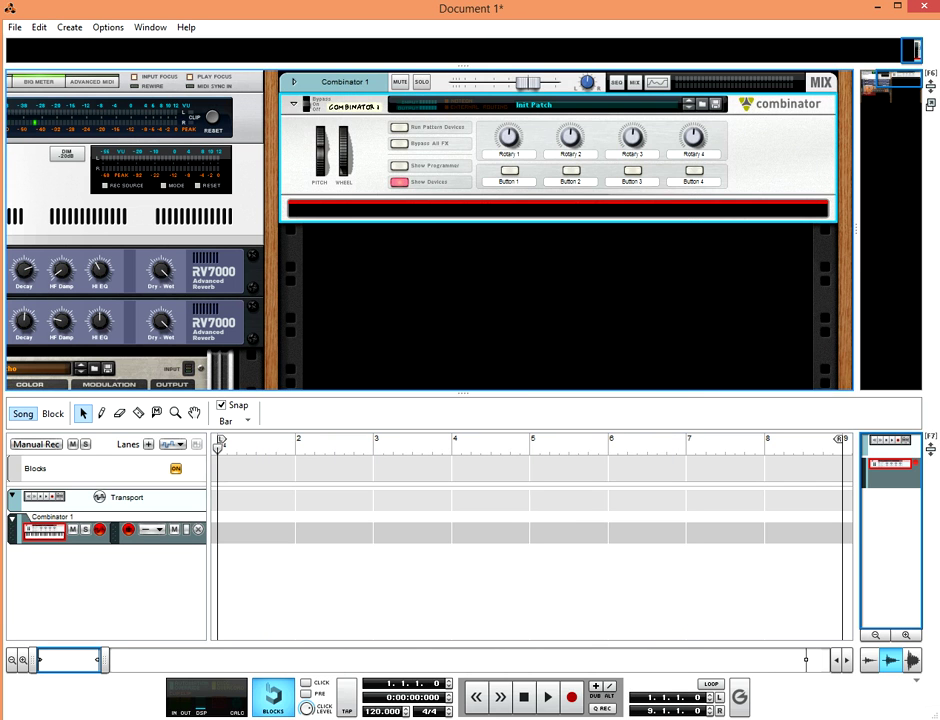
- Add an External MIDI Instrument inside the Combinator and duplicate it three times
right_click(487, 206)
mouse_move(560, 353)
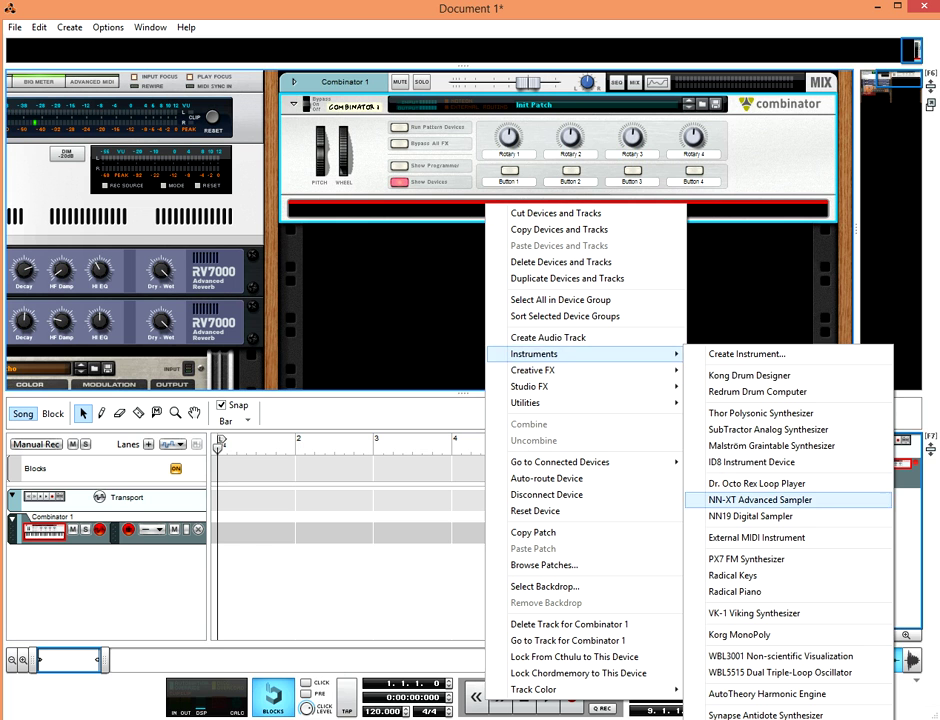
click(757, 537)
key(ctrl+d)
key(ctrl+d)
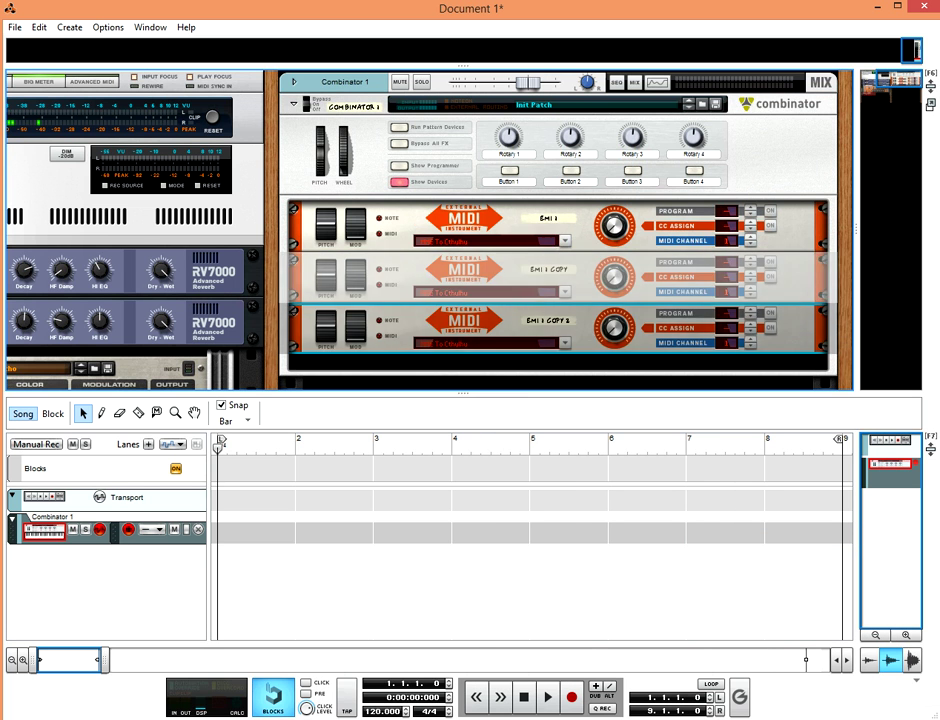
key(ctrl+d)
- Look through the first MIDI instrument's output port choices and show the Combinator's programmer
click(488, 225)
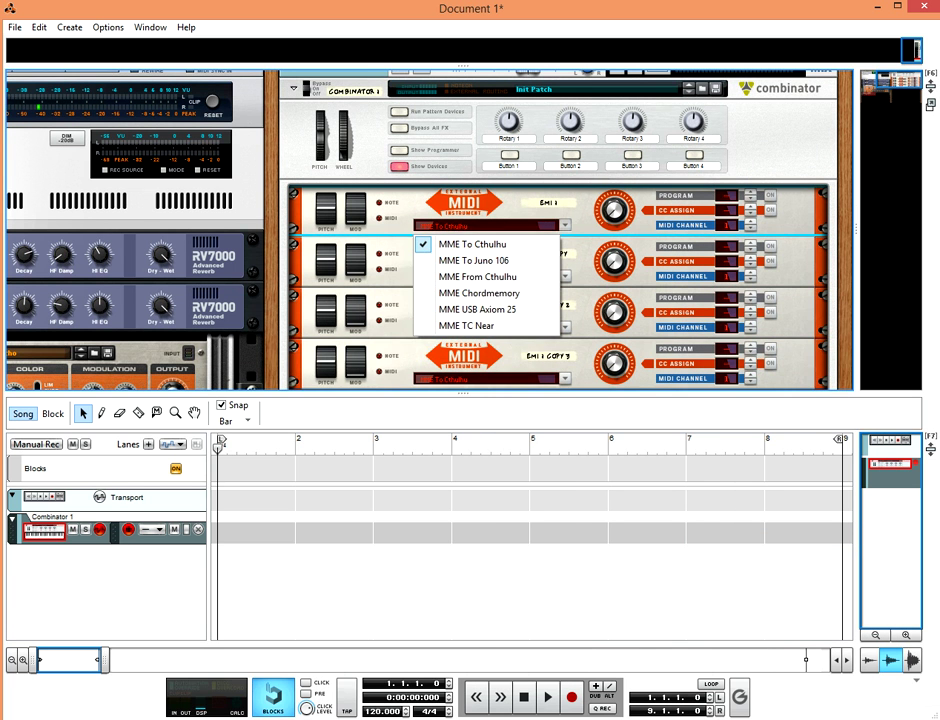
click(399, 150)
click(399, 150)
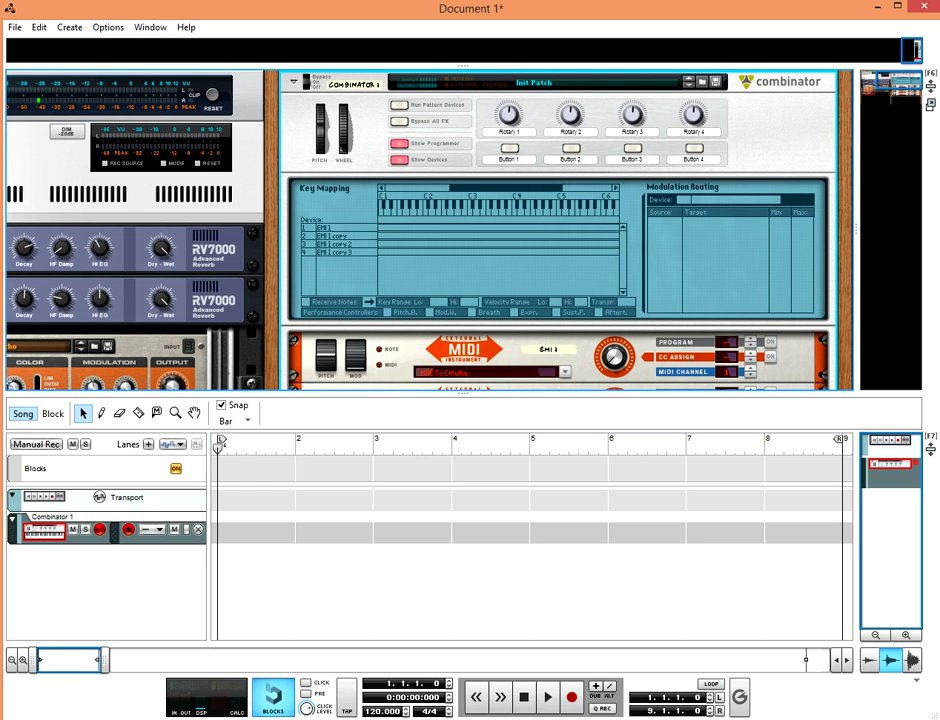
- Transpose the three duplicated MIDI instruments in the Combinator's key mapping, setting EMI 1 copy 3 to 10
click(336, 236)
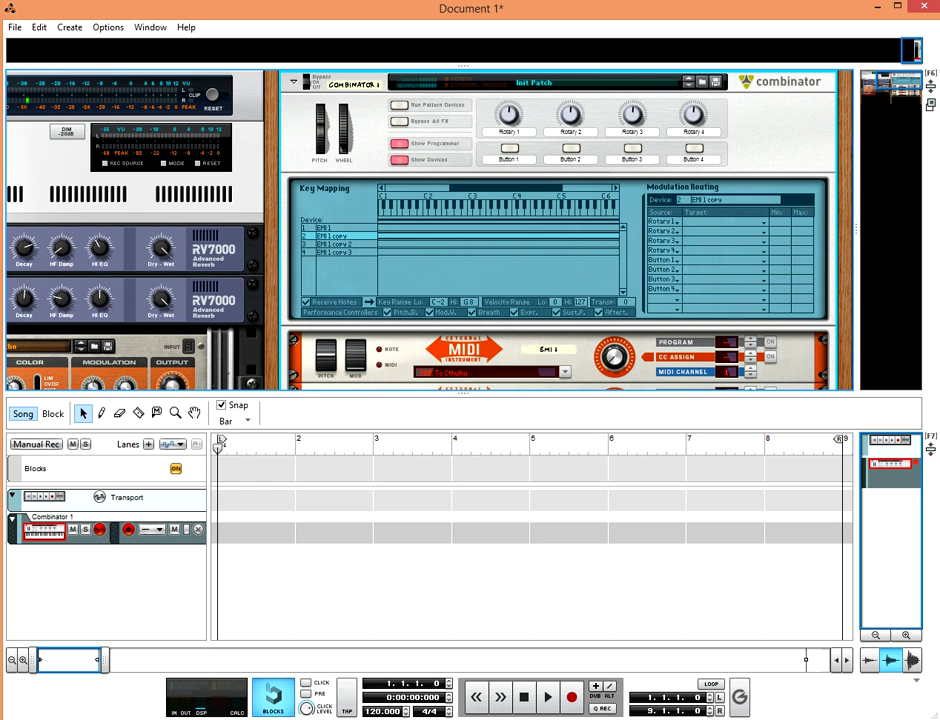
drag(627, 302, 624, 290)
click(336, 244)
click(336, 252)
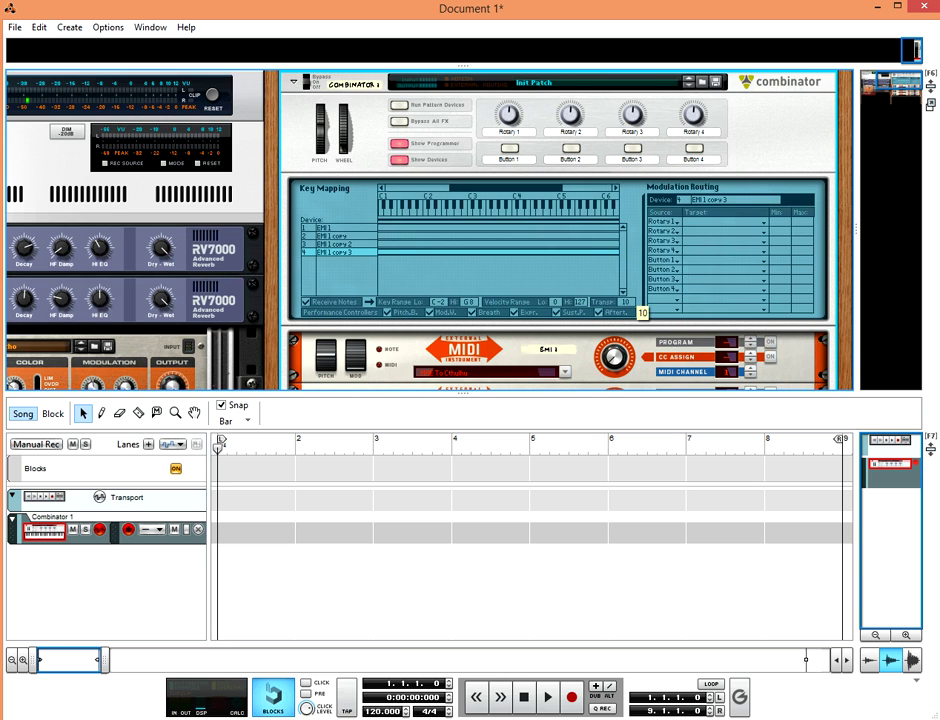
- Create a Radical Piano in the empty rack space below the Combinator
scroll(470, 230, down, 2)
scroll(455, 310, down, 8)
right_click(454, 310)
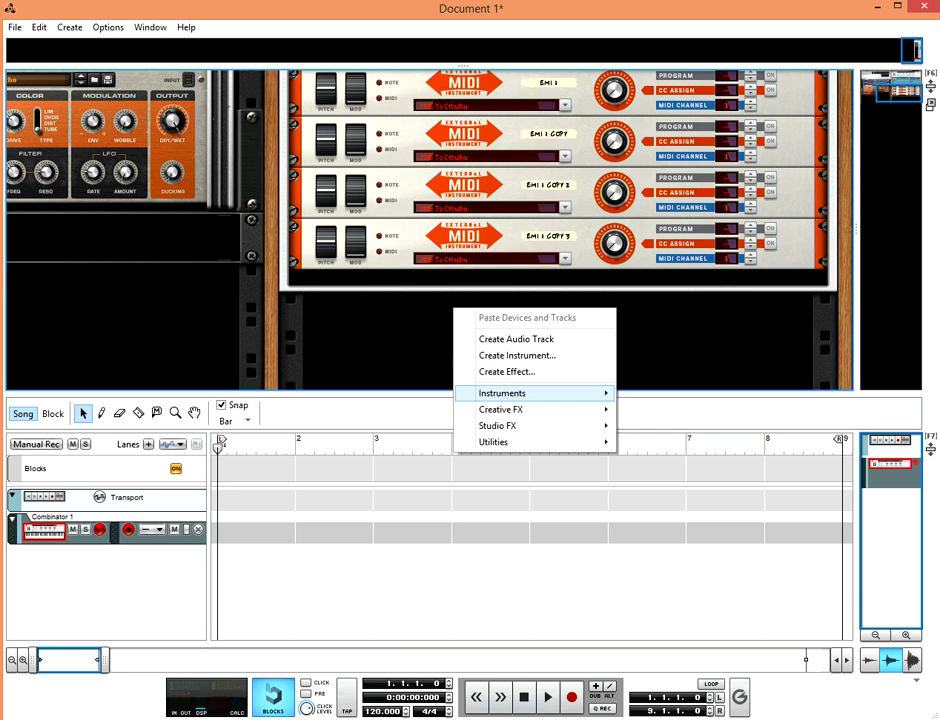
mouse_move(530, 393)
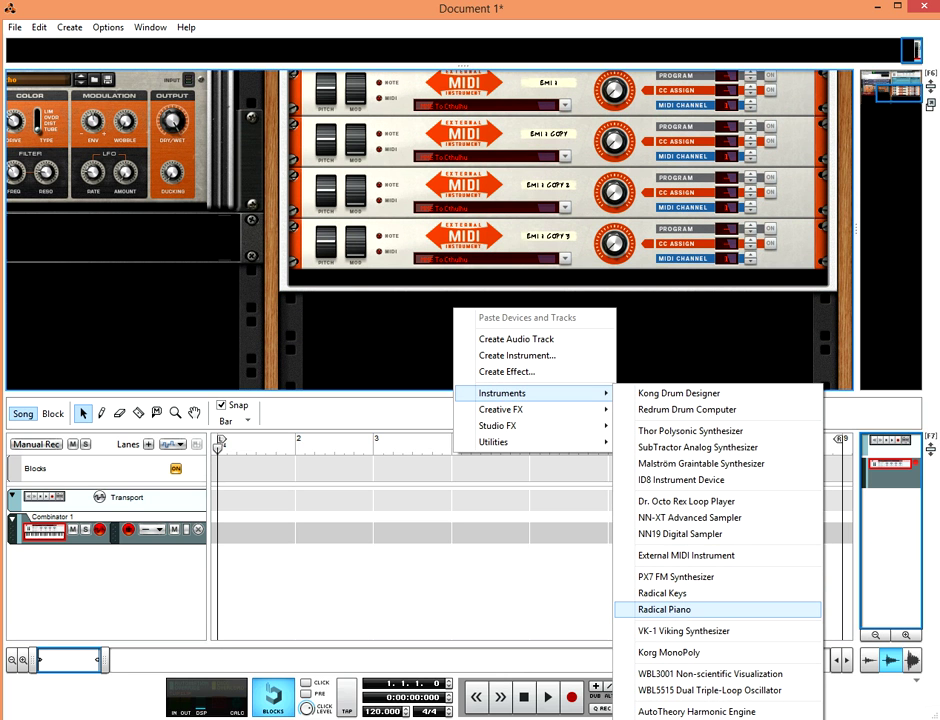
click(665, 609)
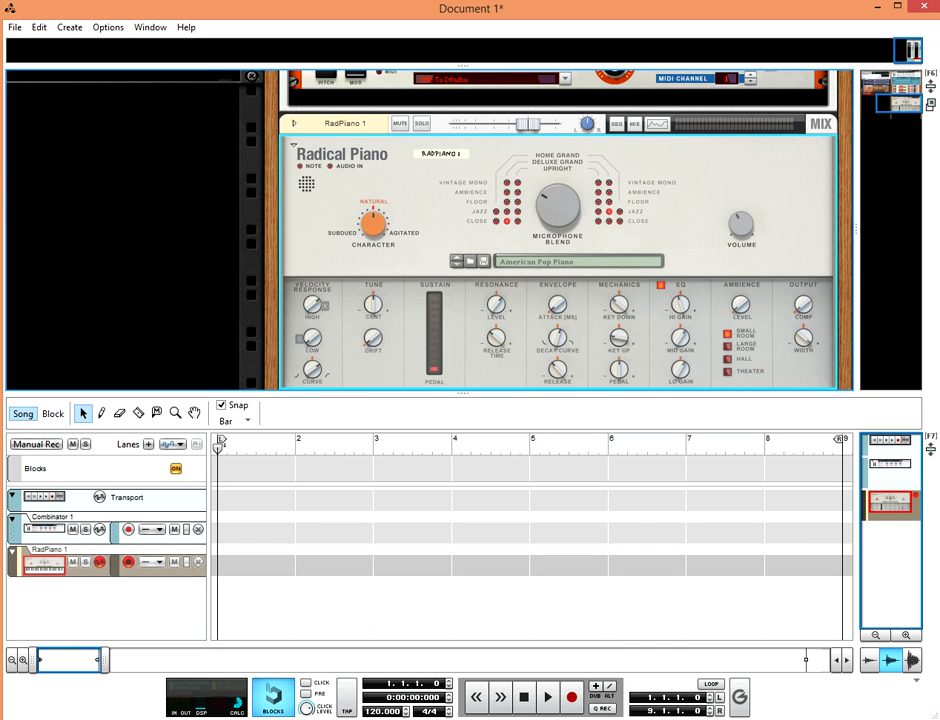
- Direct the master keyboard input to the Combinator 1 track
scroll(560, 230, up, 3)
scroll(430, 230, up, 3)
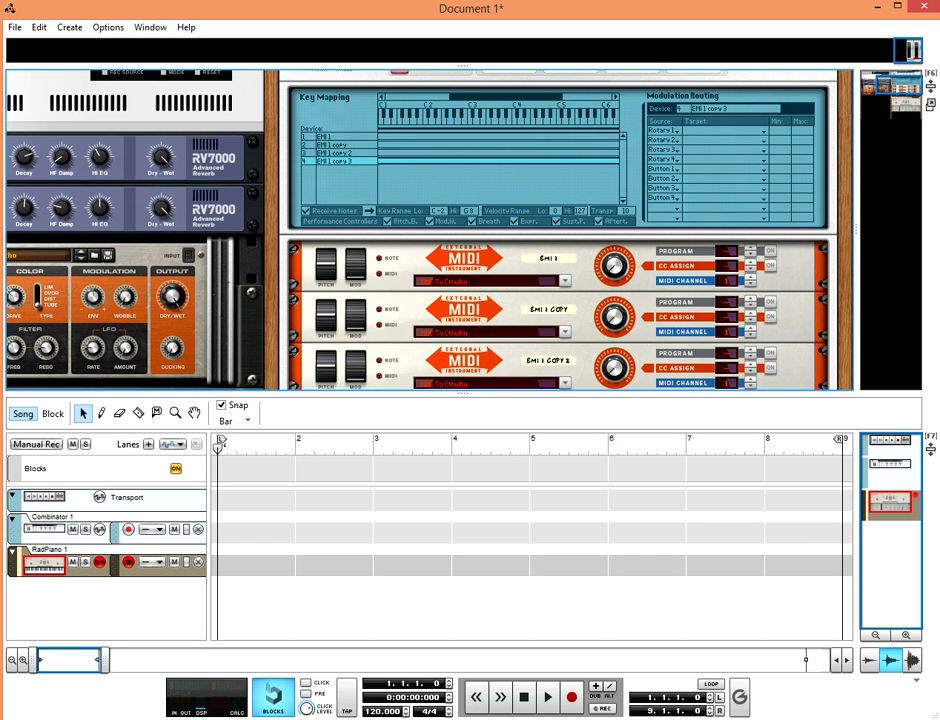
click(44, 529)
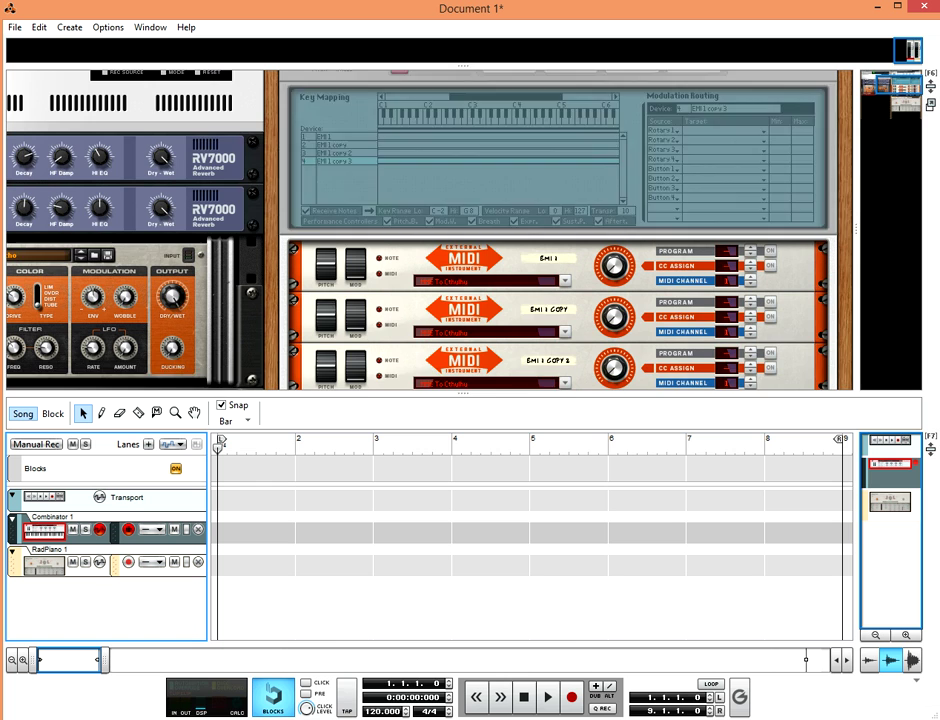
- Lock the Chordmemory control surface to the Radical Piano and turn off record enable on the RadPiano 1 track
scroll(430, 230, down, 2)
scroll(430, 230, up, 3)
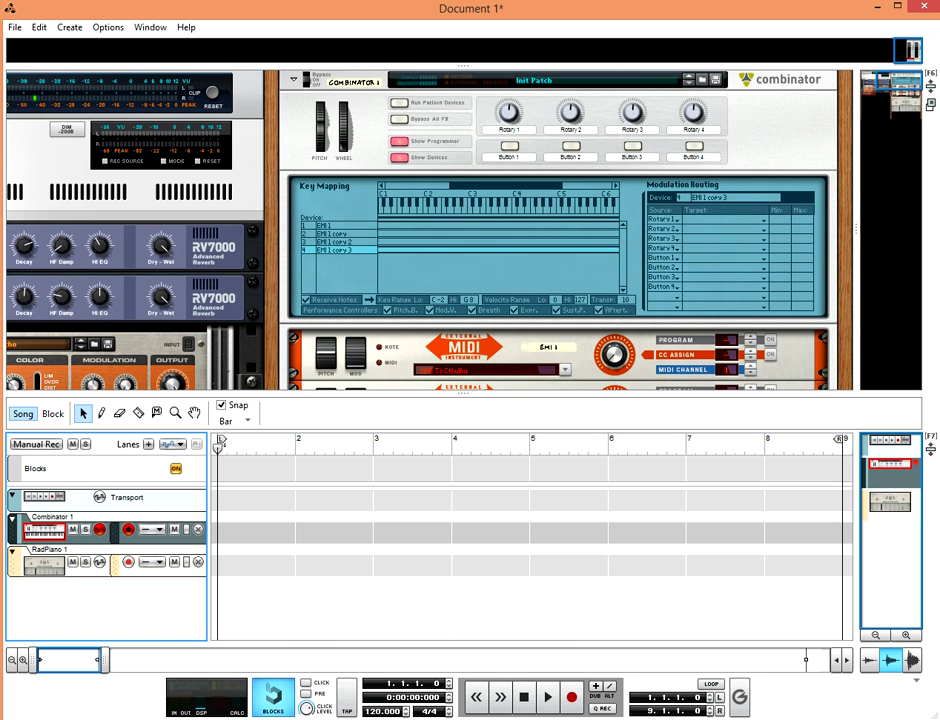
scroll(430, 230, down, 5)
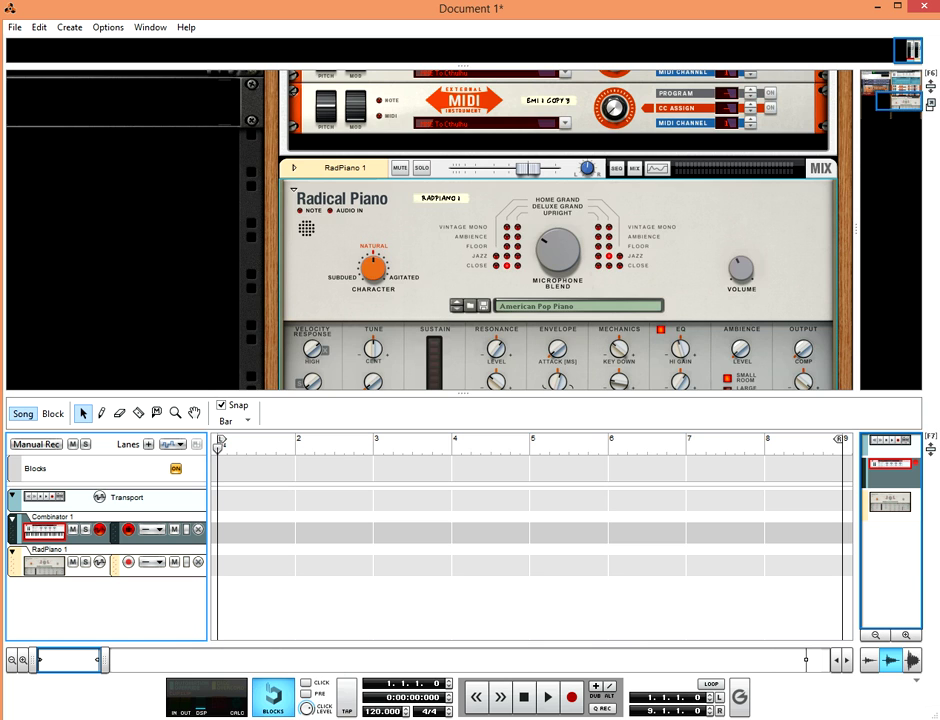
scroll(430, 230, up, 5)
scroll(430, 230, down, 3)
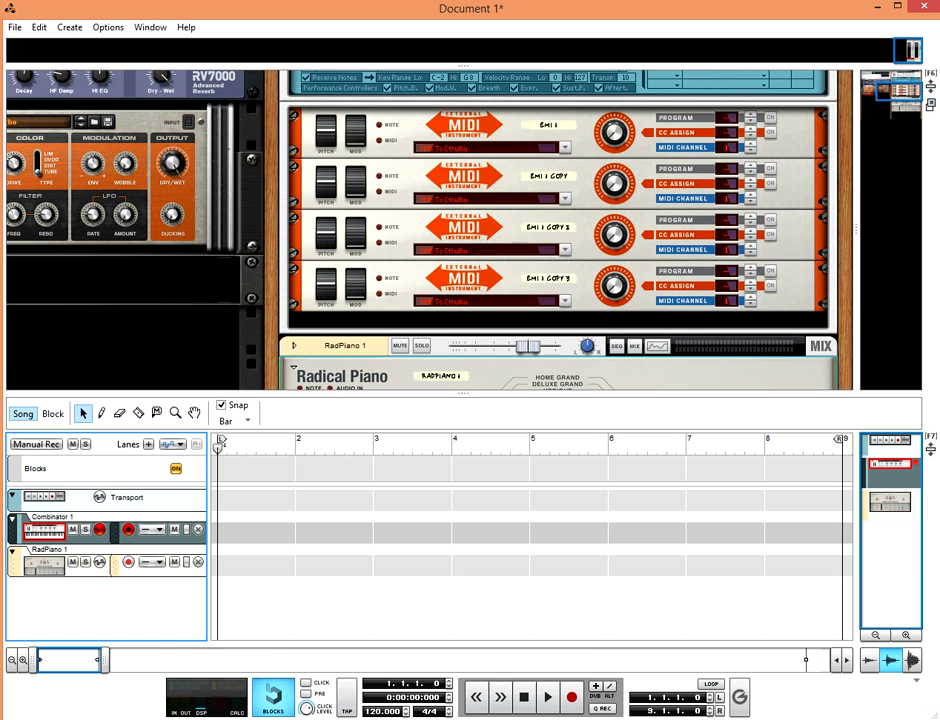
scroll(560, 230, down, 3)
right_click(411, 248)
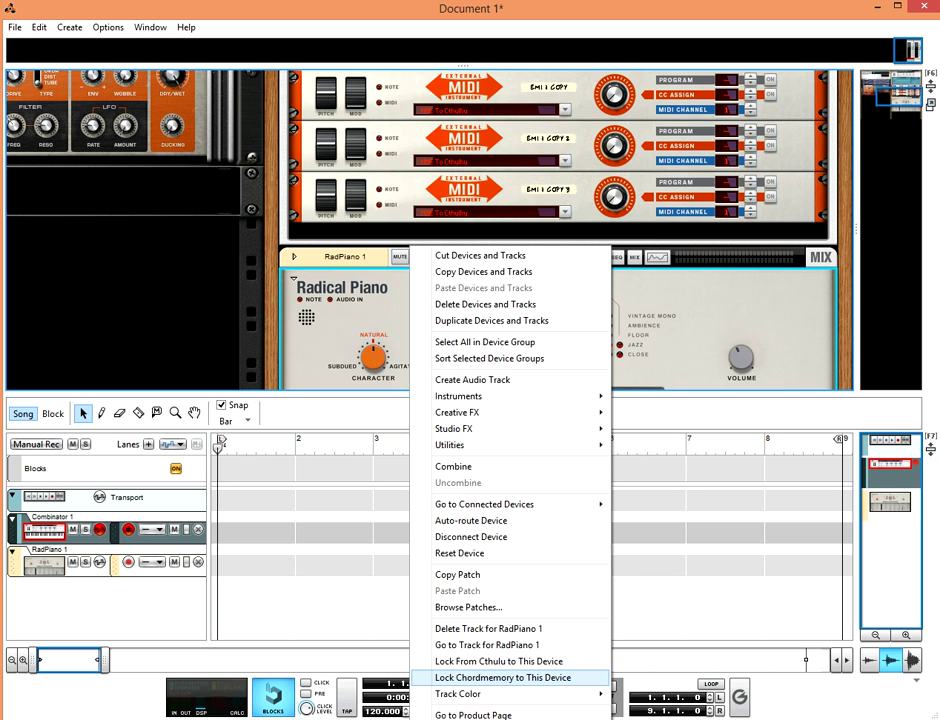
click(500, 677)
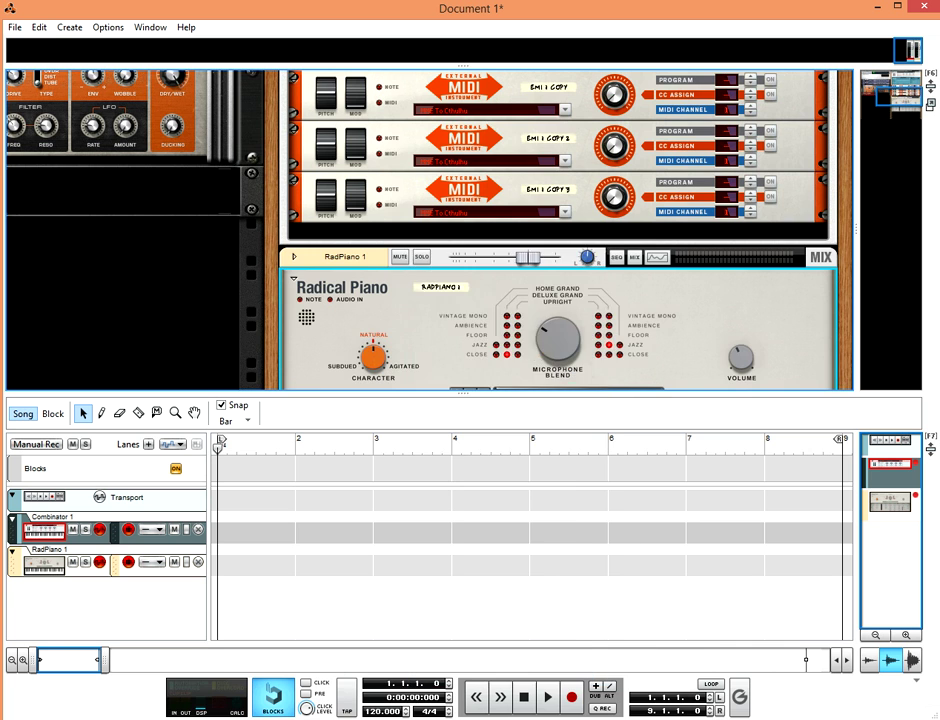
click(128, 562)
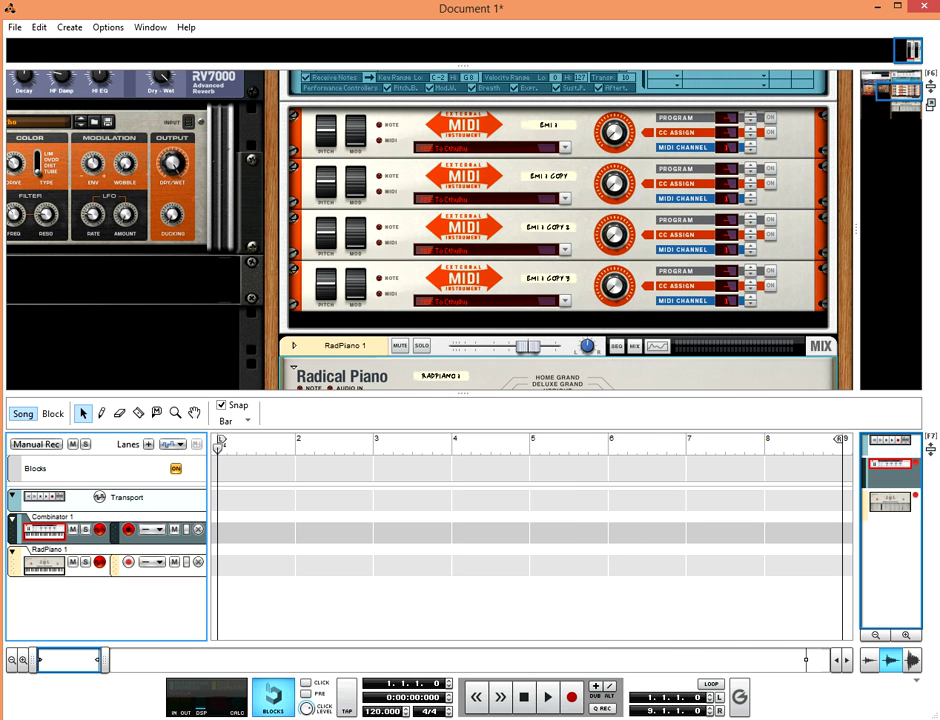
scroll(556, 229, up, 2)
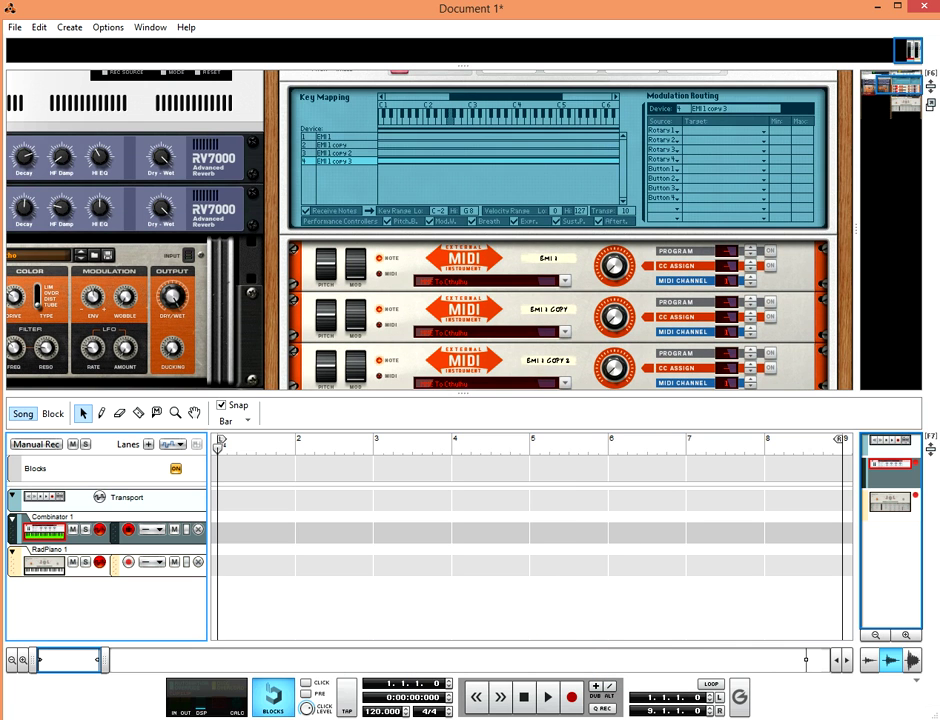
- Check the control surface lock on the Radical Piano
scroll(556, 229, down, 2)
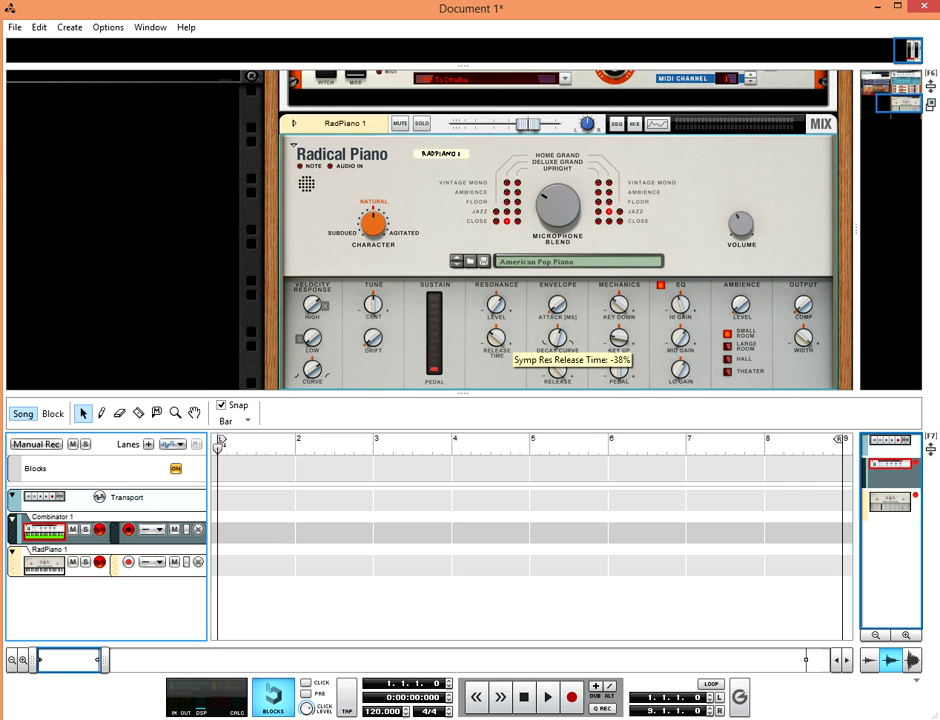
scroll(556, 229, down, 2)
scroll(556, 229, up, 2)
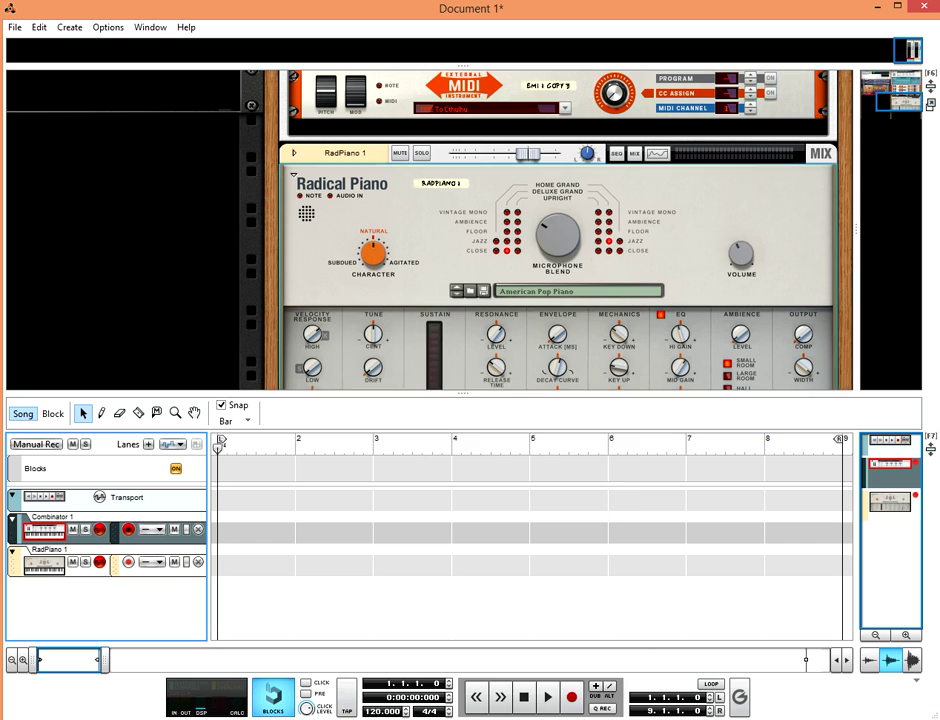
right_click(427, 244)
key(Escape)
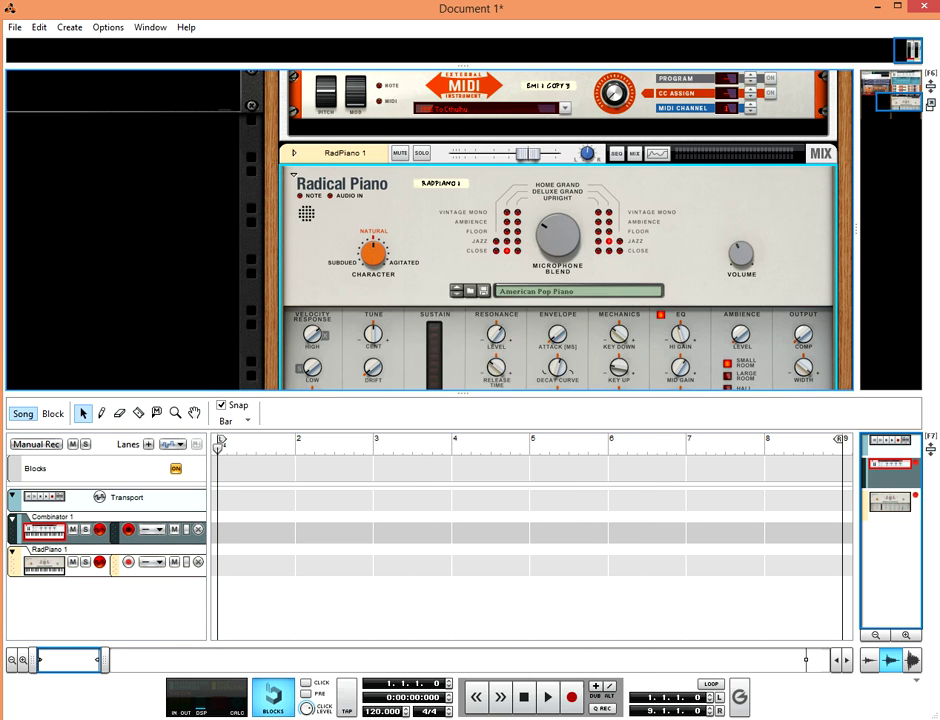
- Set the MIDI output of all four External MIDI Instruments in the Combinator to MME Chordmemory
scroll(560, 230, up, 5)
click(490, 221)
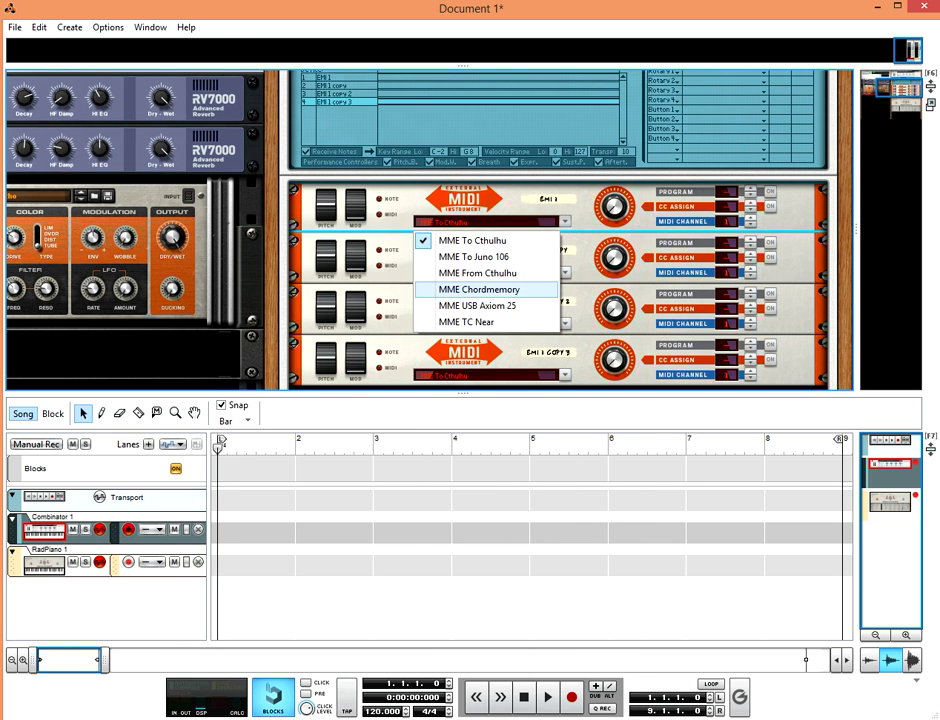
click(480, 289)
click(490, 272)
click(480, 340)
scroll(480, 300, down, 1)
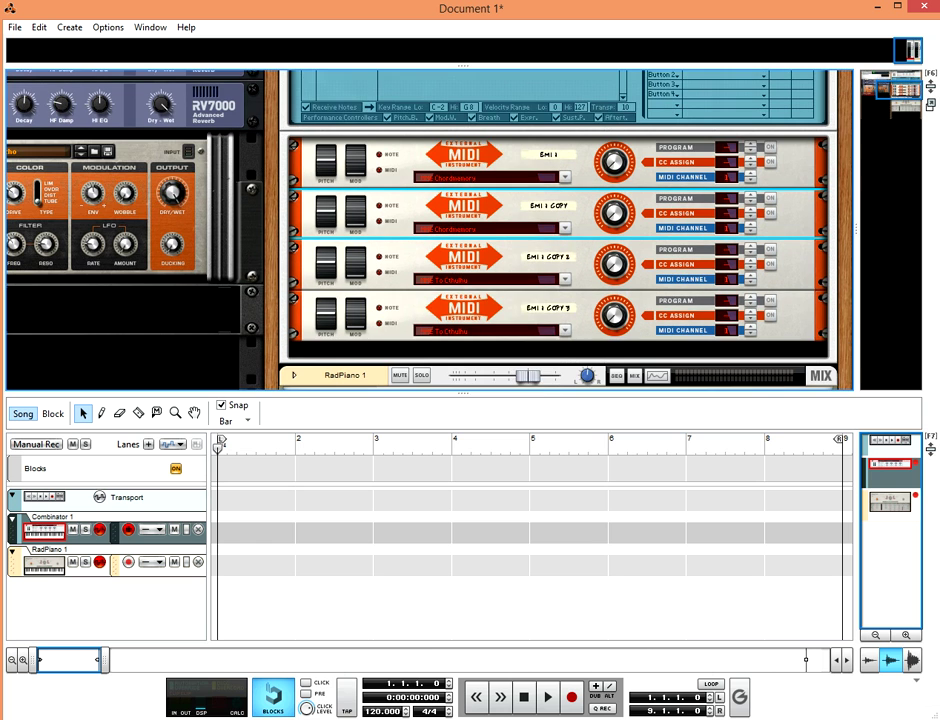
click(490, 279)
click(480, 336)
click(490, 331)
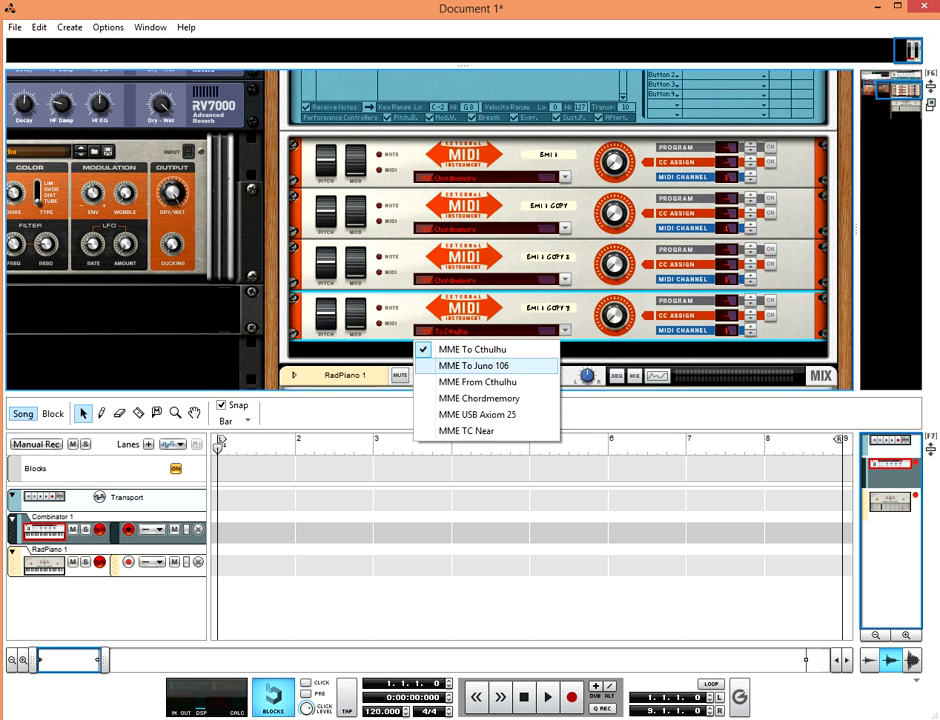
click(483, 396)
- Check whether Chordmemory is locked to the Radical Piano
scroll(480, 360, down, 1)
scroll(560, 230, down, 2)
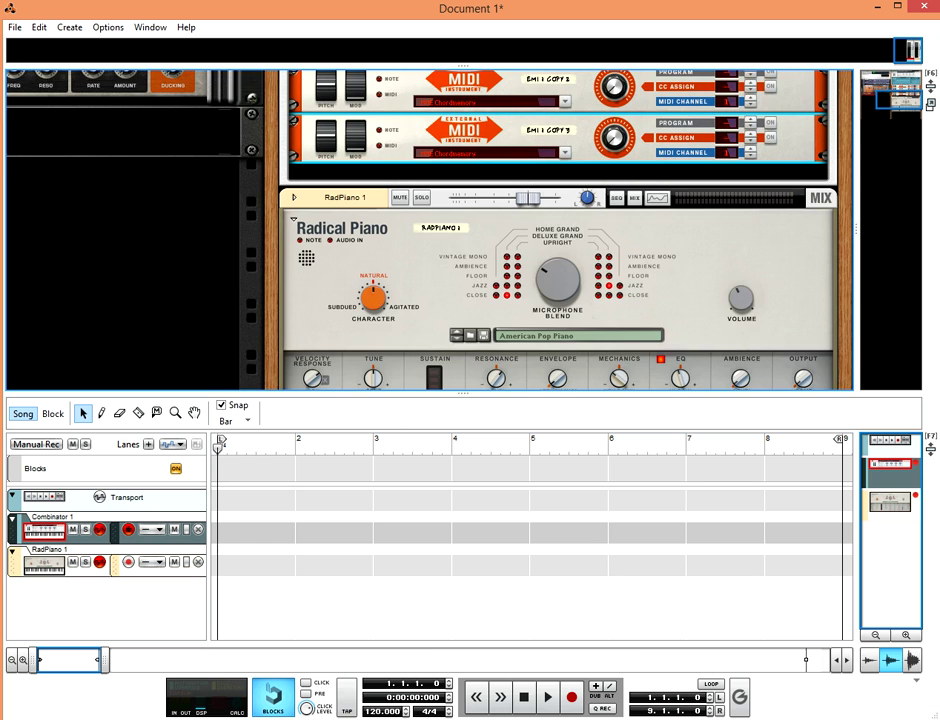
right_click(437, 243)
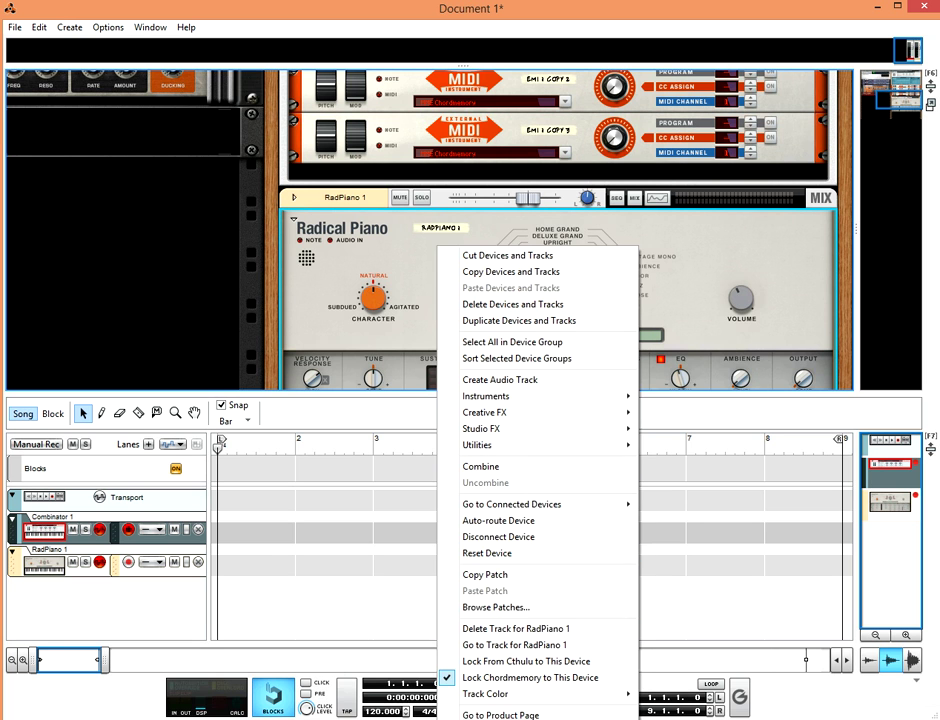
key(Escape)
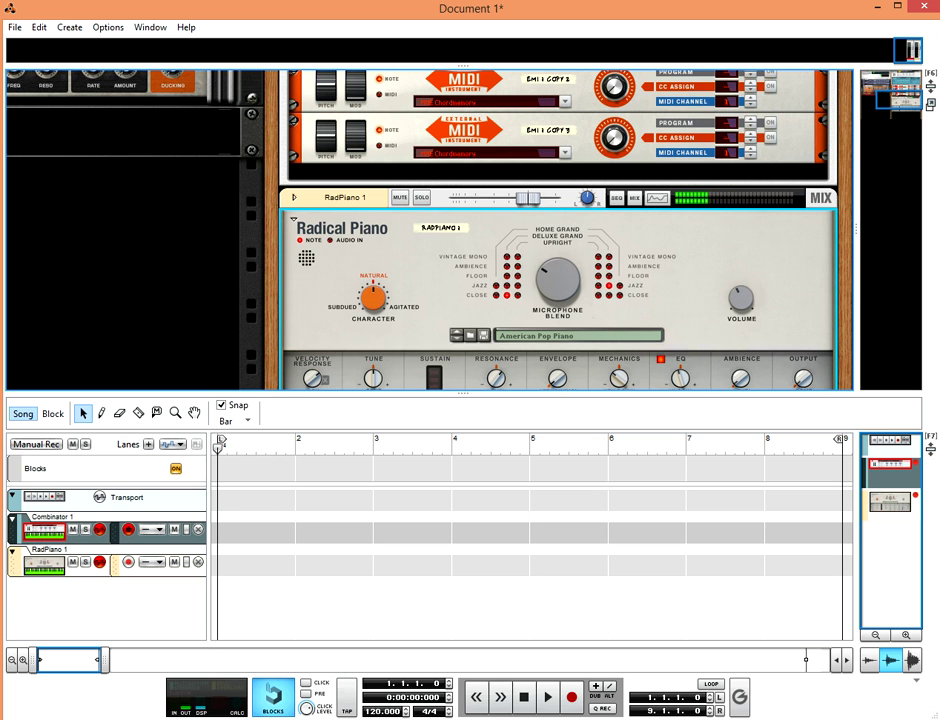
- Record a three-bar clip on the Combinator 1 track and play it back looped from bar 1 to bar 4
key(ctrl+Return)
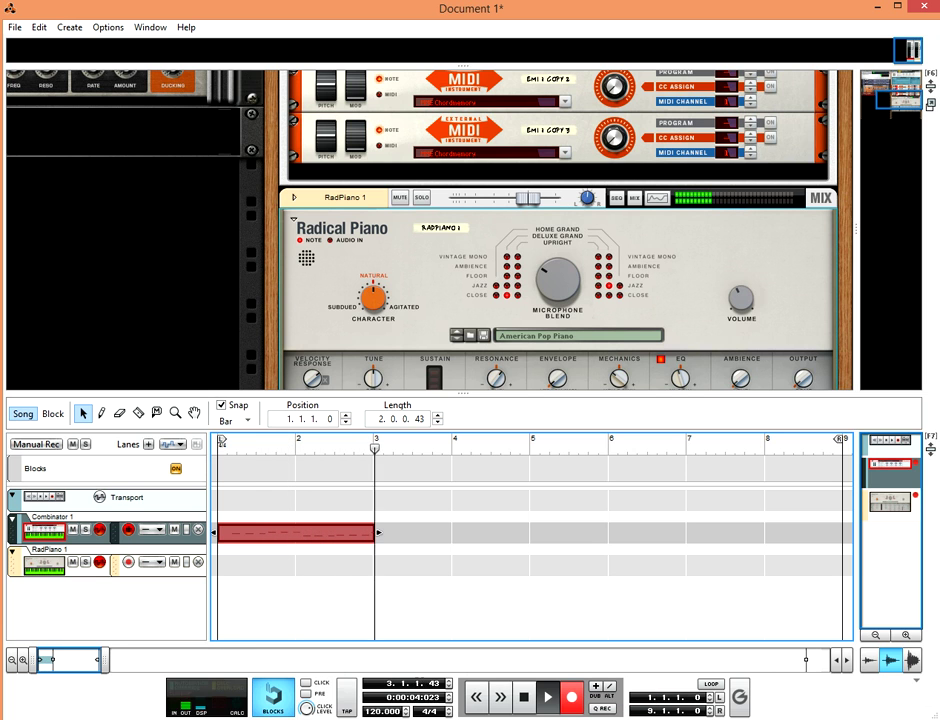
key(space)
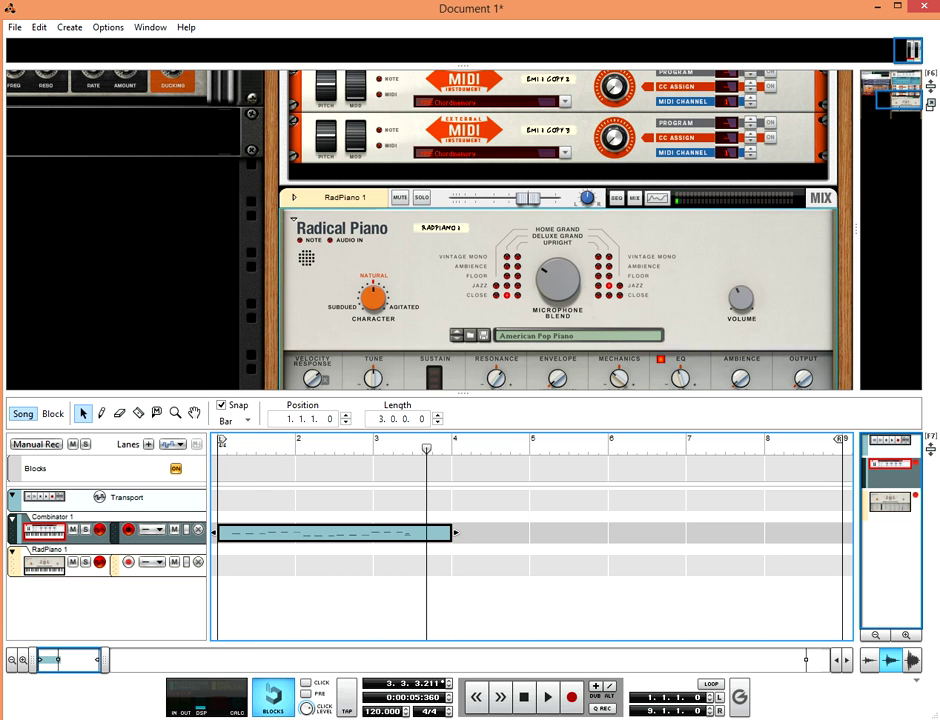
key(shift+Return)
click(711, 684)
key(space)
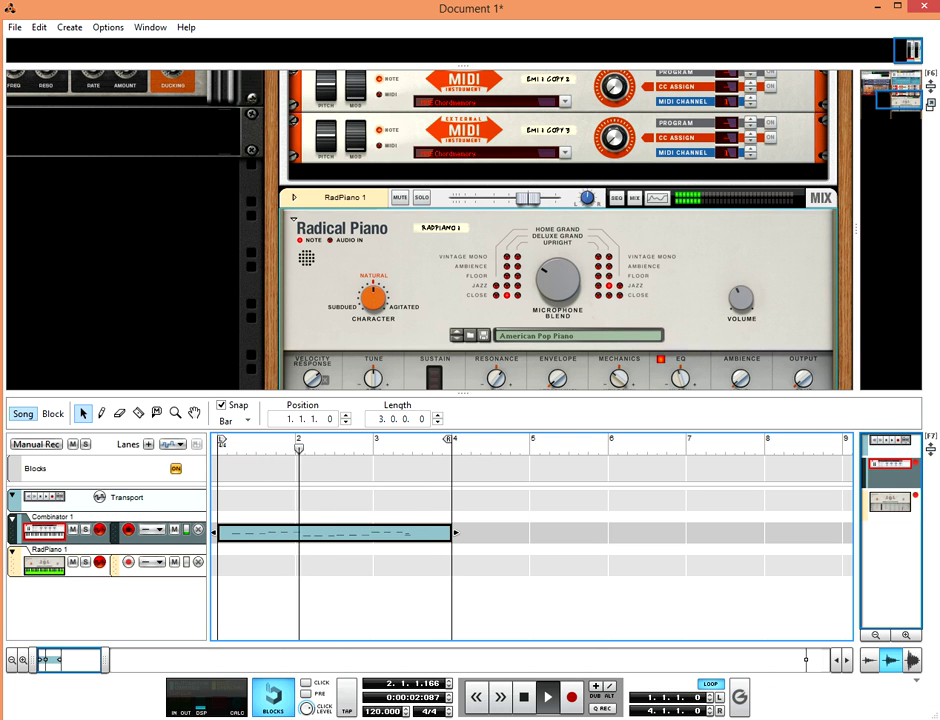
scroll(558, 230, down, 5)
scroll(558, 230, up, 3)
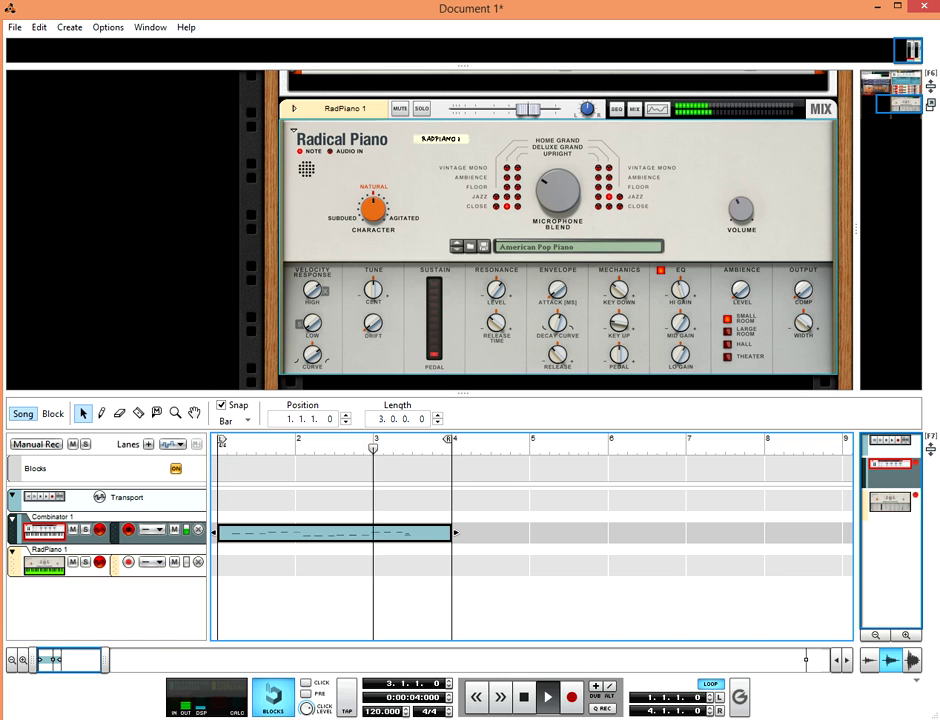
scroll(560, 230, down, 3)
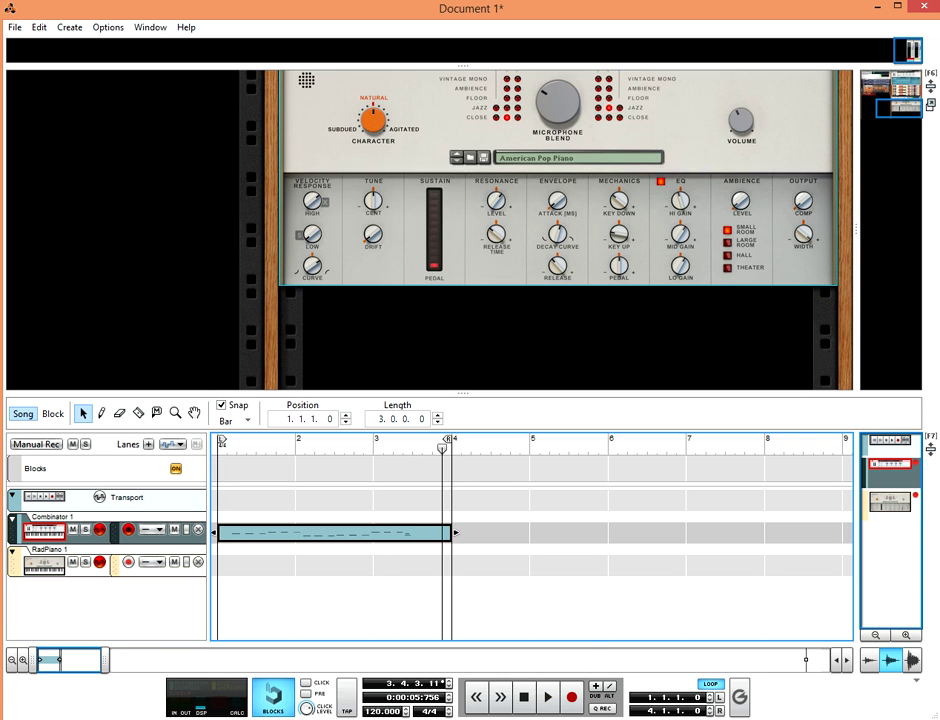
- Hide the Combinator's programmer and leave its devices shown
scroll(560, 230, up, 8)
scroll(558, 230, up, 4)
scroll(558, 230, down, 2)
scroll(558, 230, up, 3)
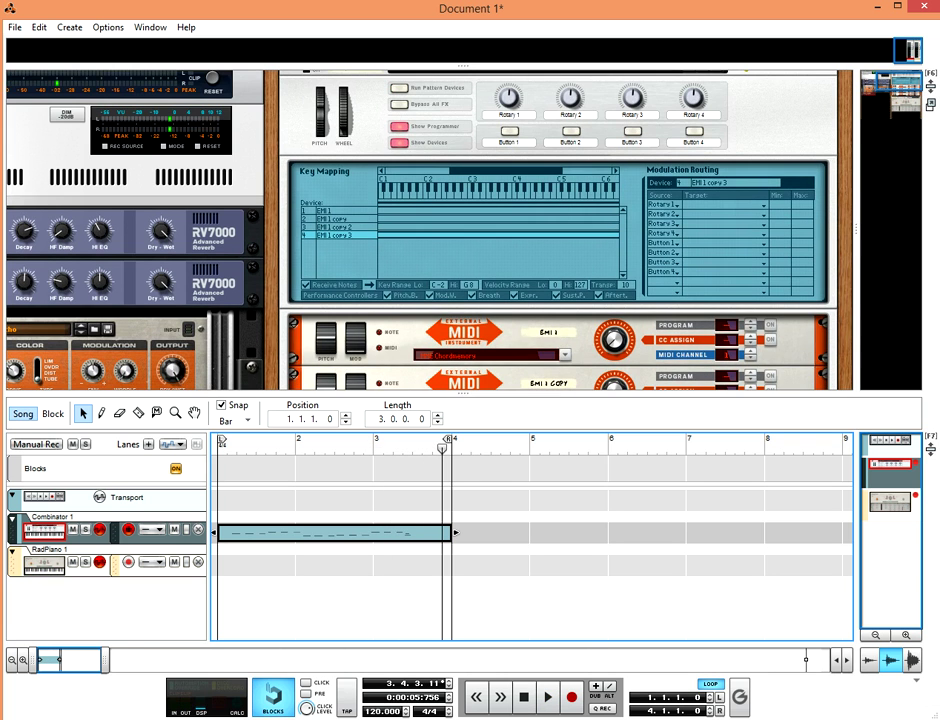
click(418, 142)
click(418, 127)
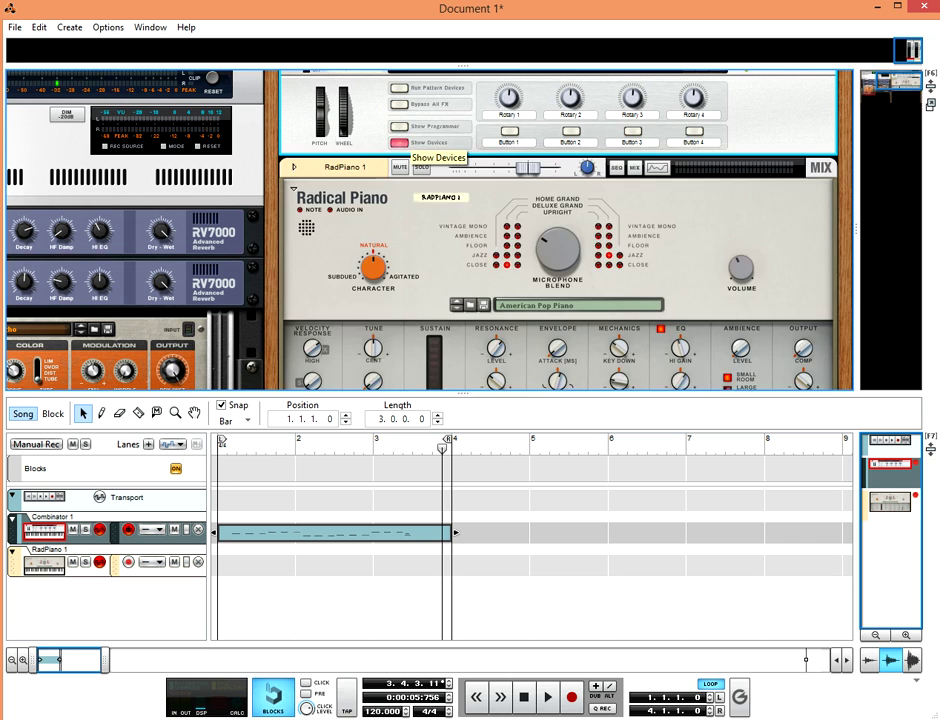
click(418, 142)
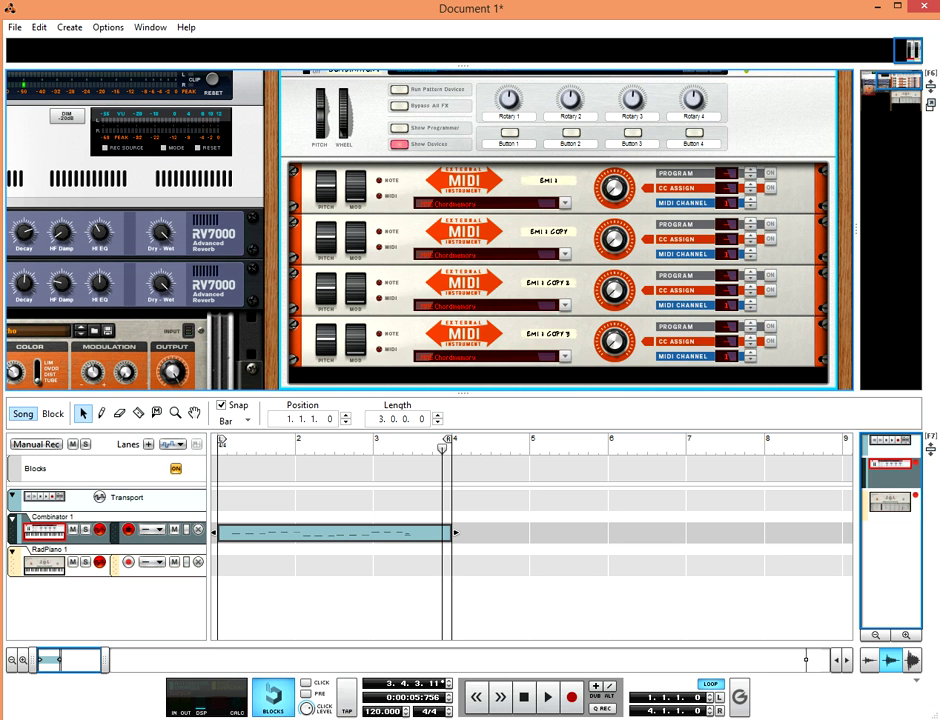
- Turn the Combinator's Rotary 1 and Rotary 2 knobs and select the EMI 1 instrument
click(558, 190)
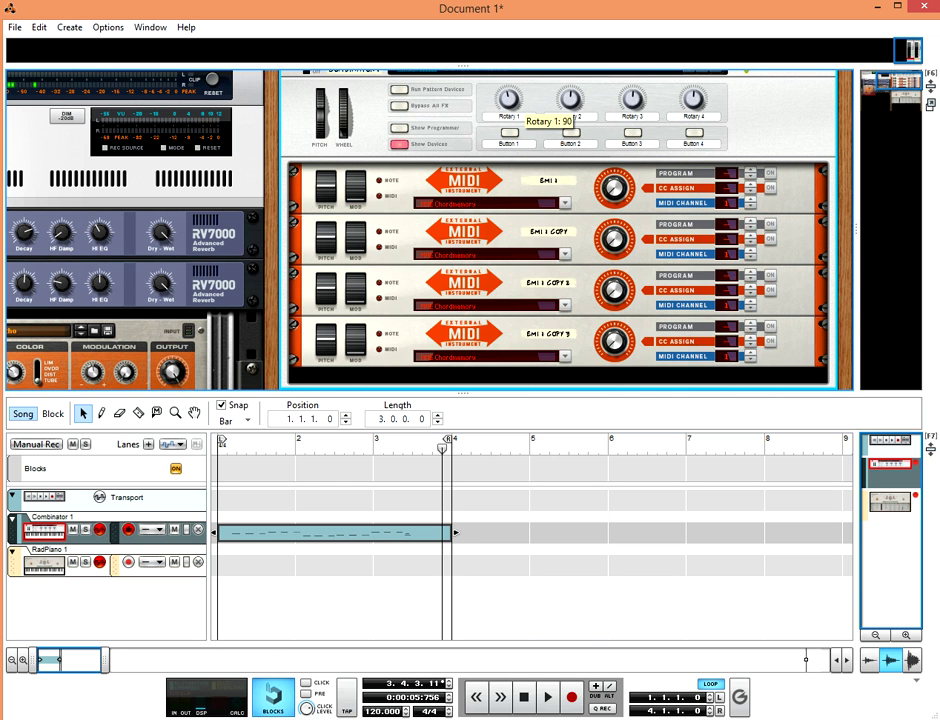
drag(570, 99, 570, 158)
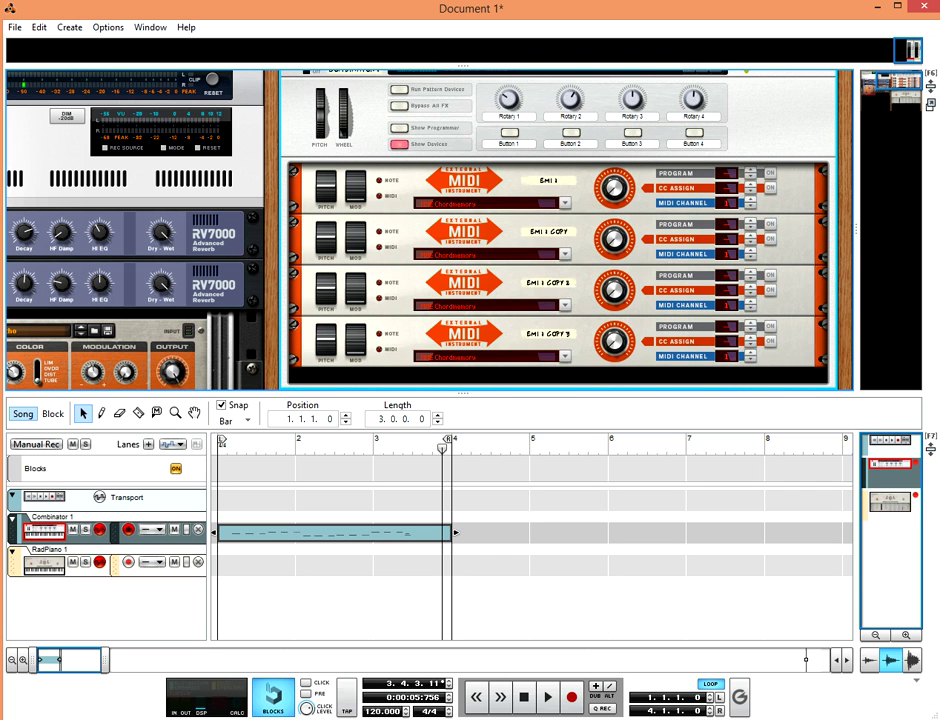
click(463, 185)
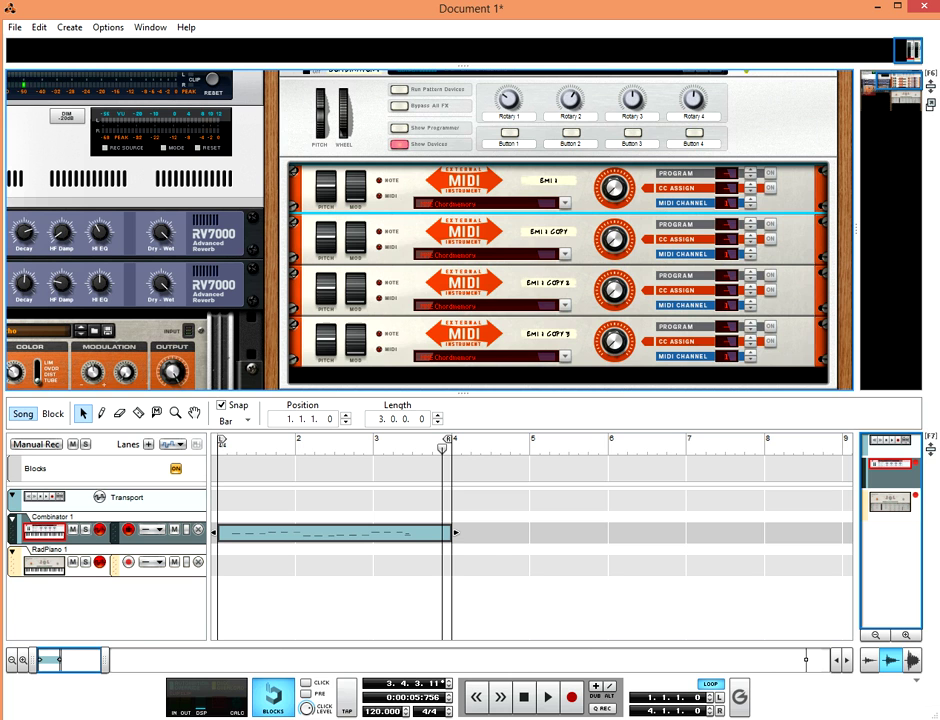
scroll(565, 229, down, 2)
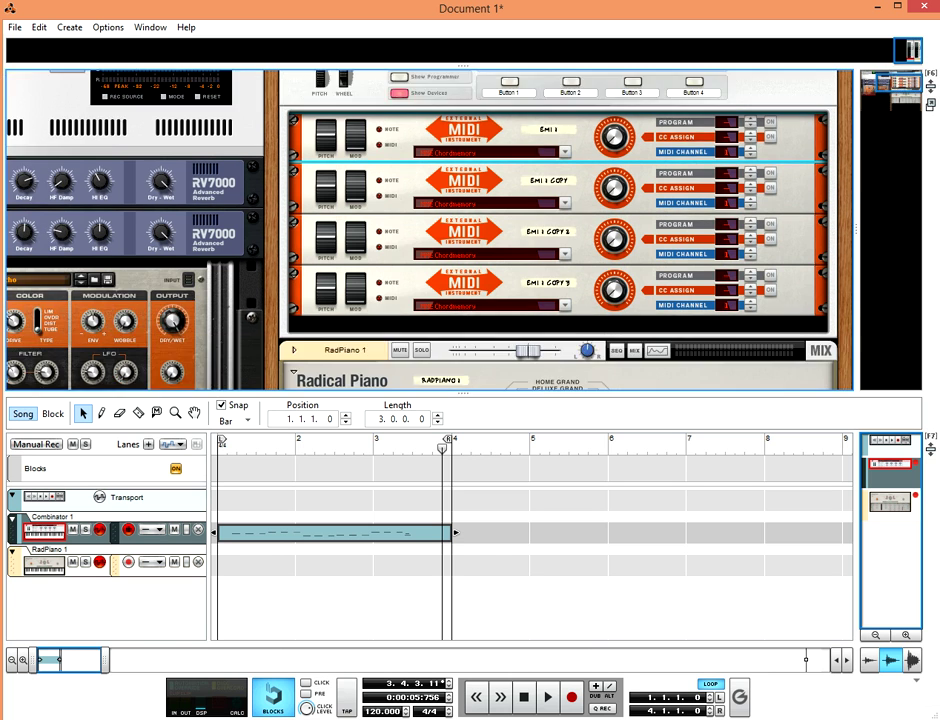
scroll(565, 229, up, 3)
scroll(565, 229, down, 3)
scroll(565, 229, up, 3)
scroll(430, 230, down, 1)
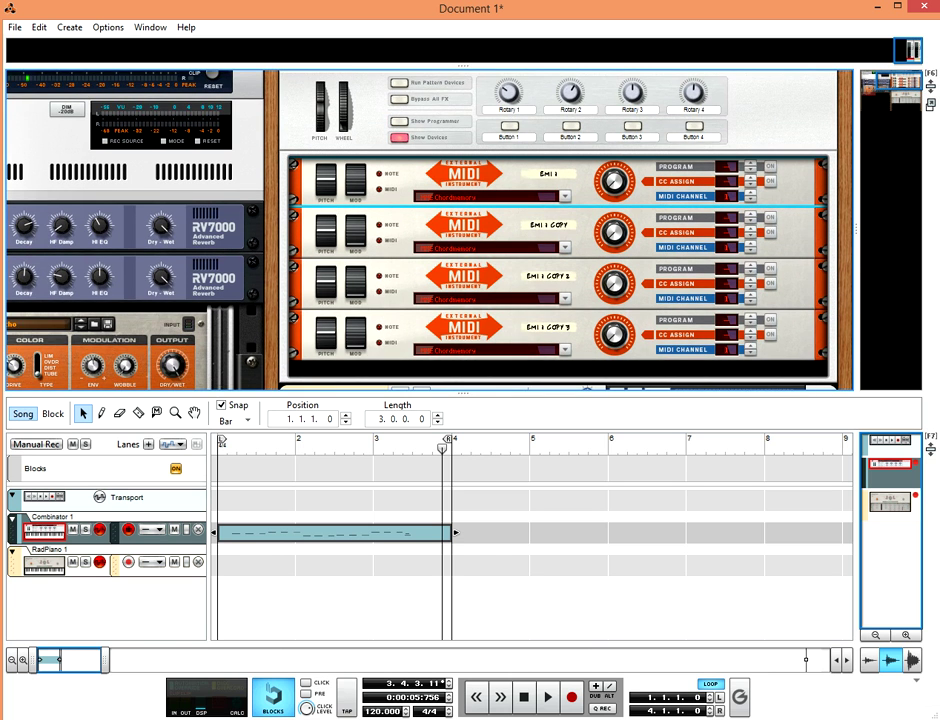